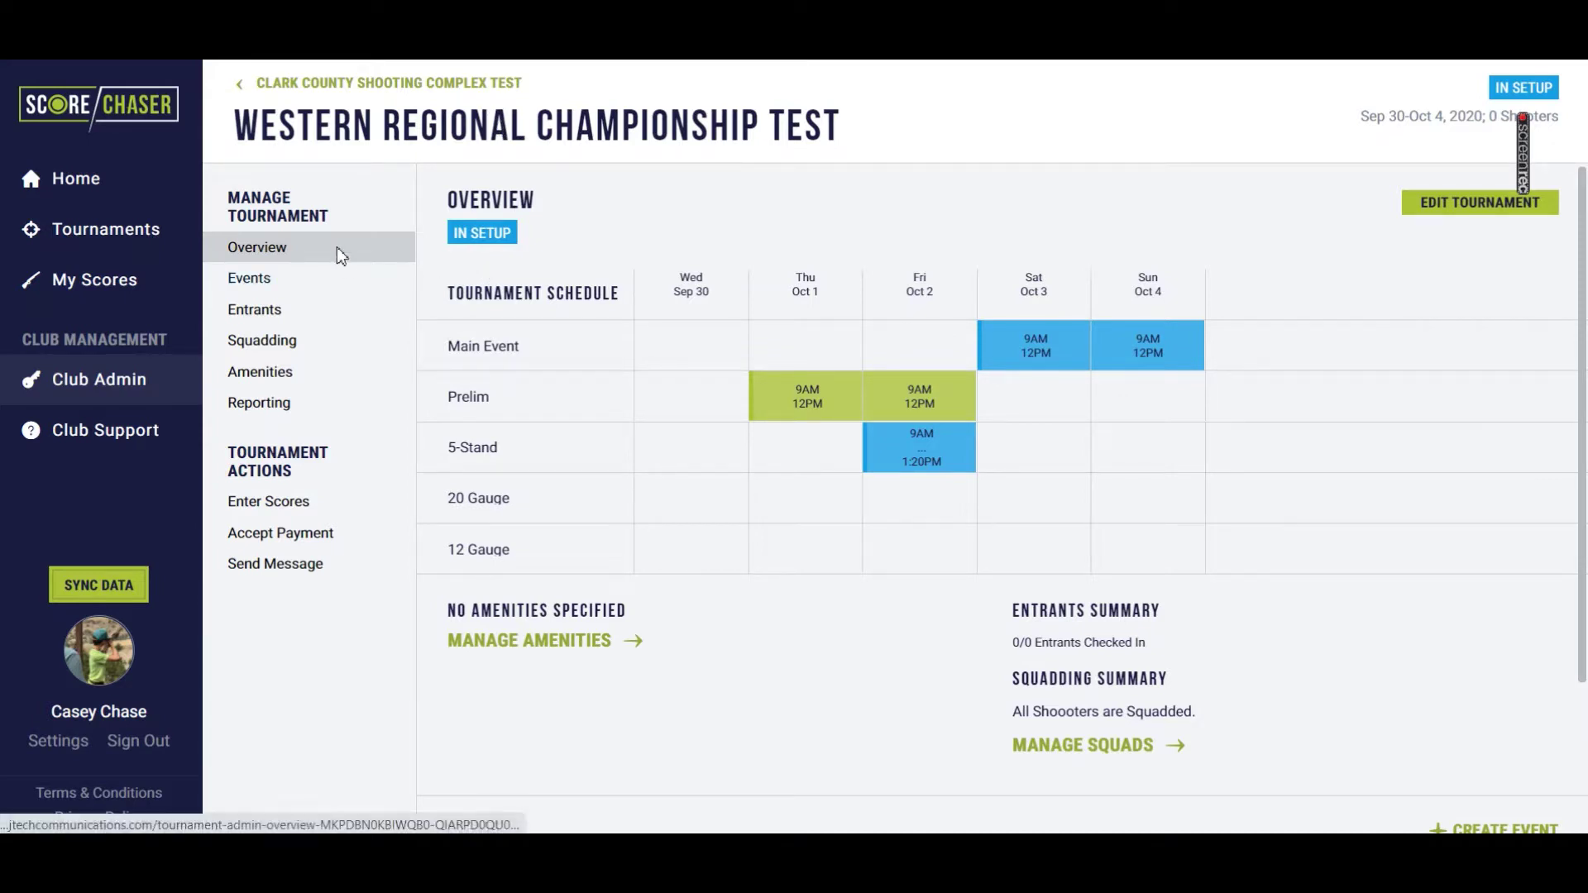
Step: Open the Main Event's courses and stations for editing and set the Red course to 10 stations
left_click(322, 289)
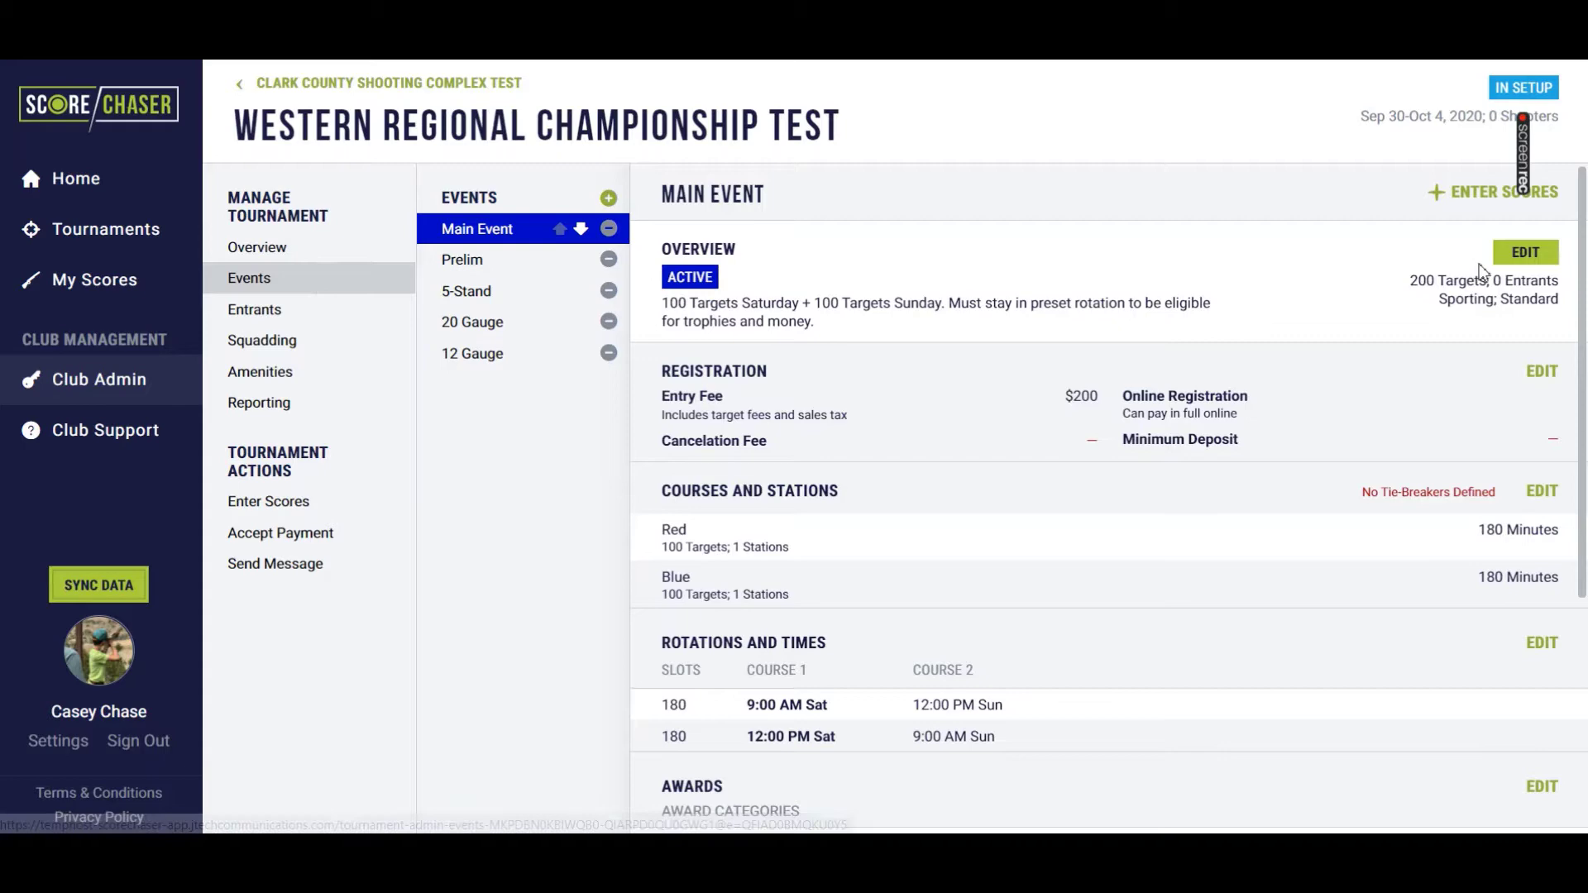
left_click(1520, 255)
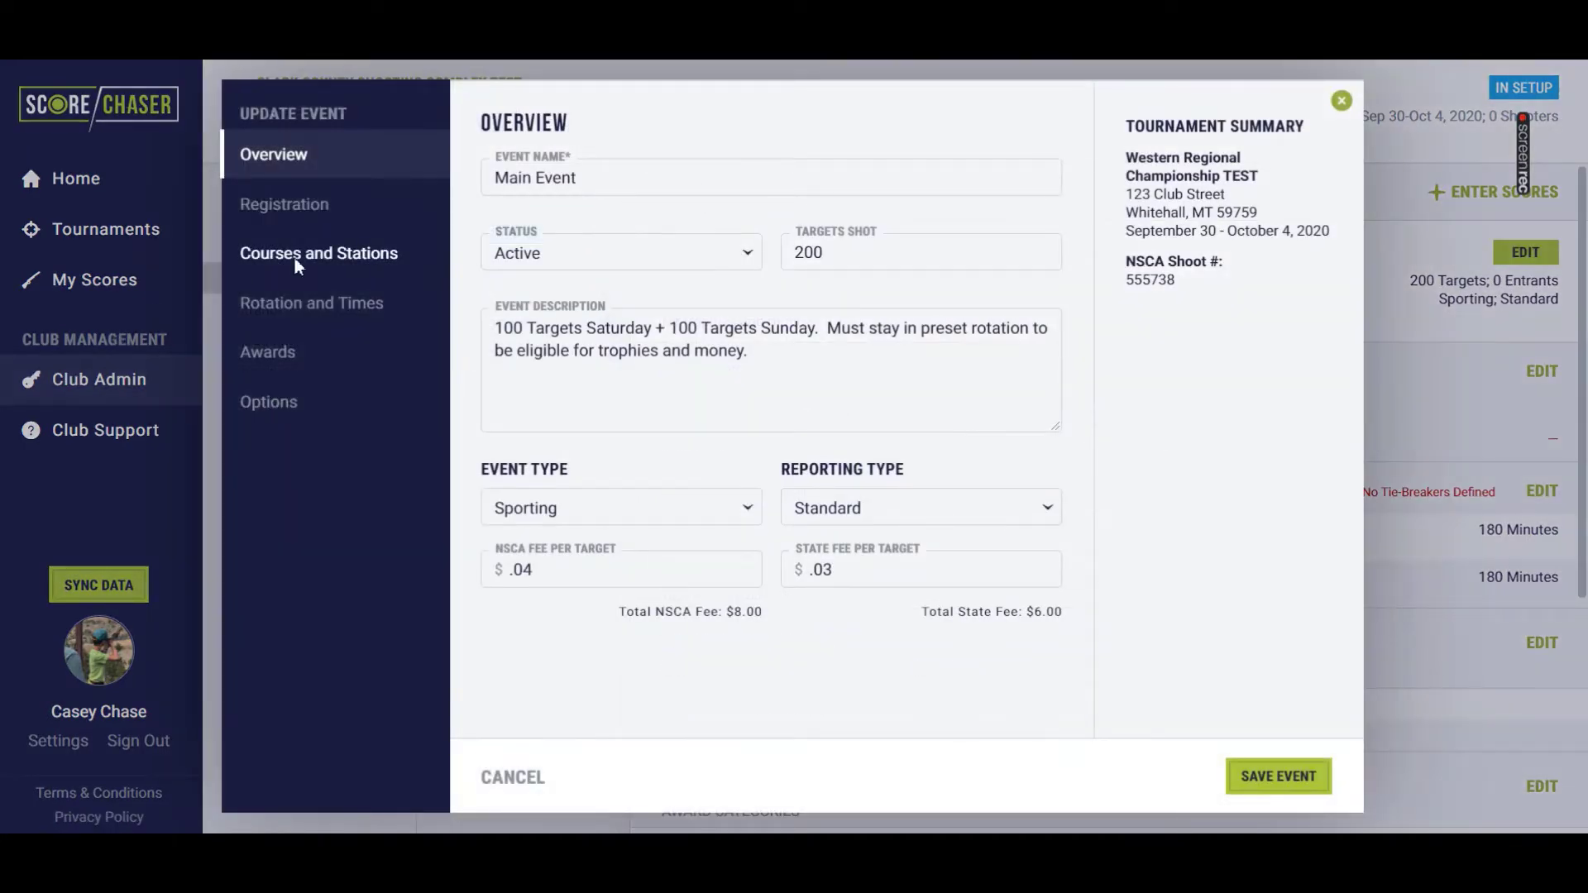
left_click(294, 258)
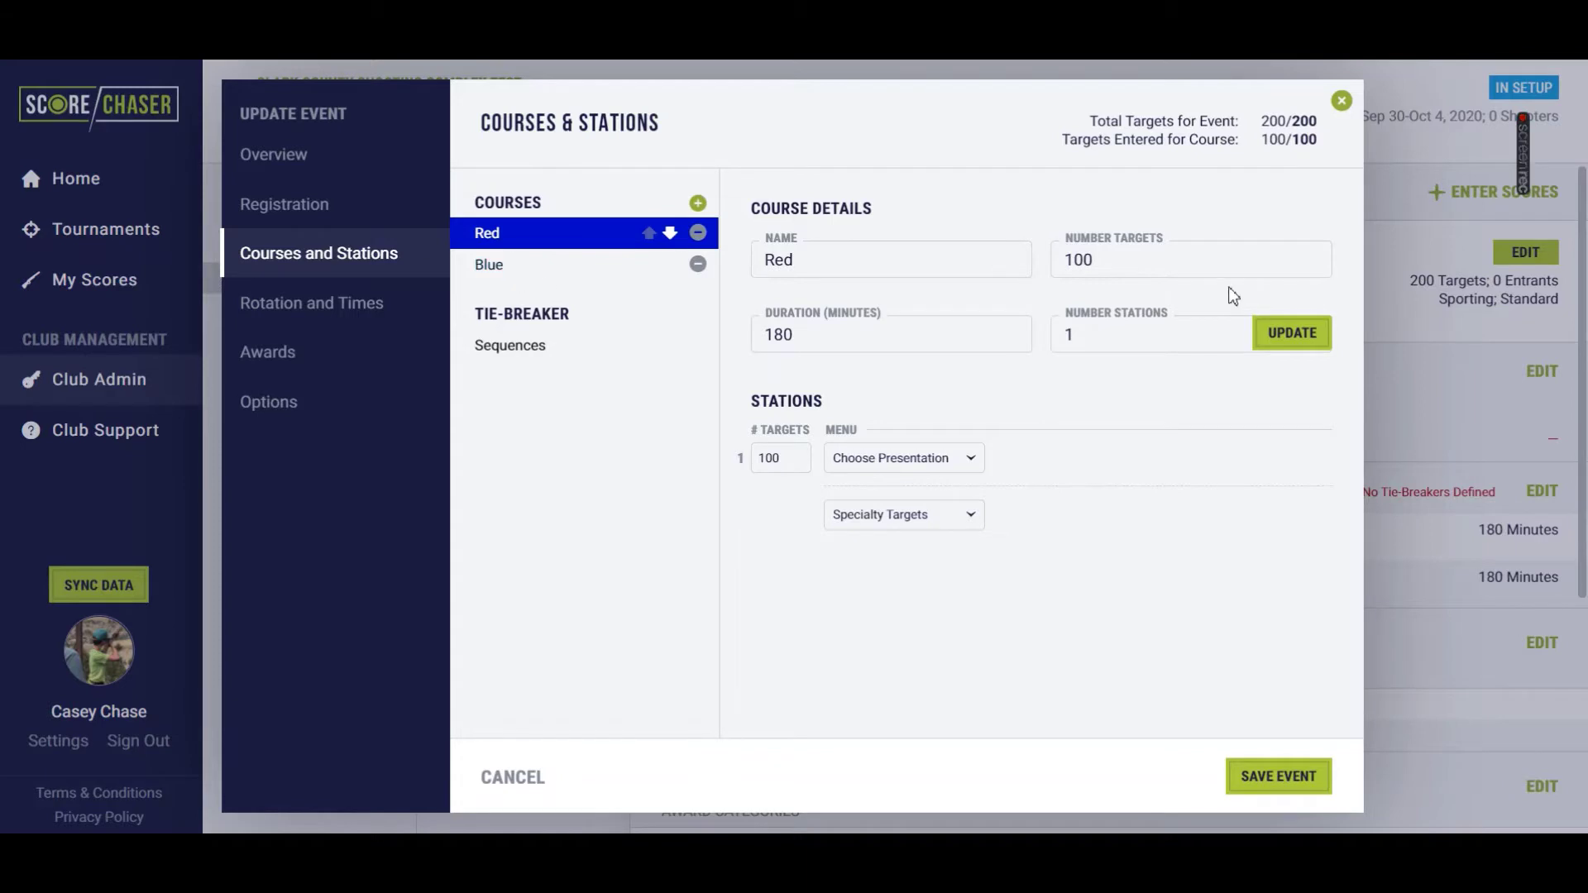
left_click(1140, 336)
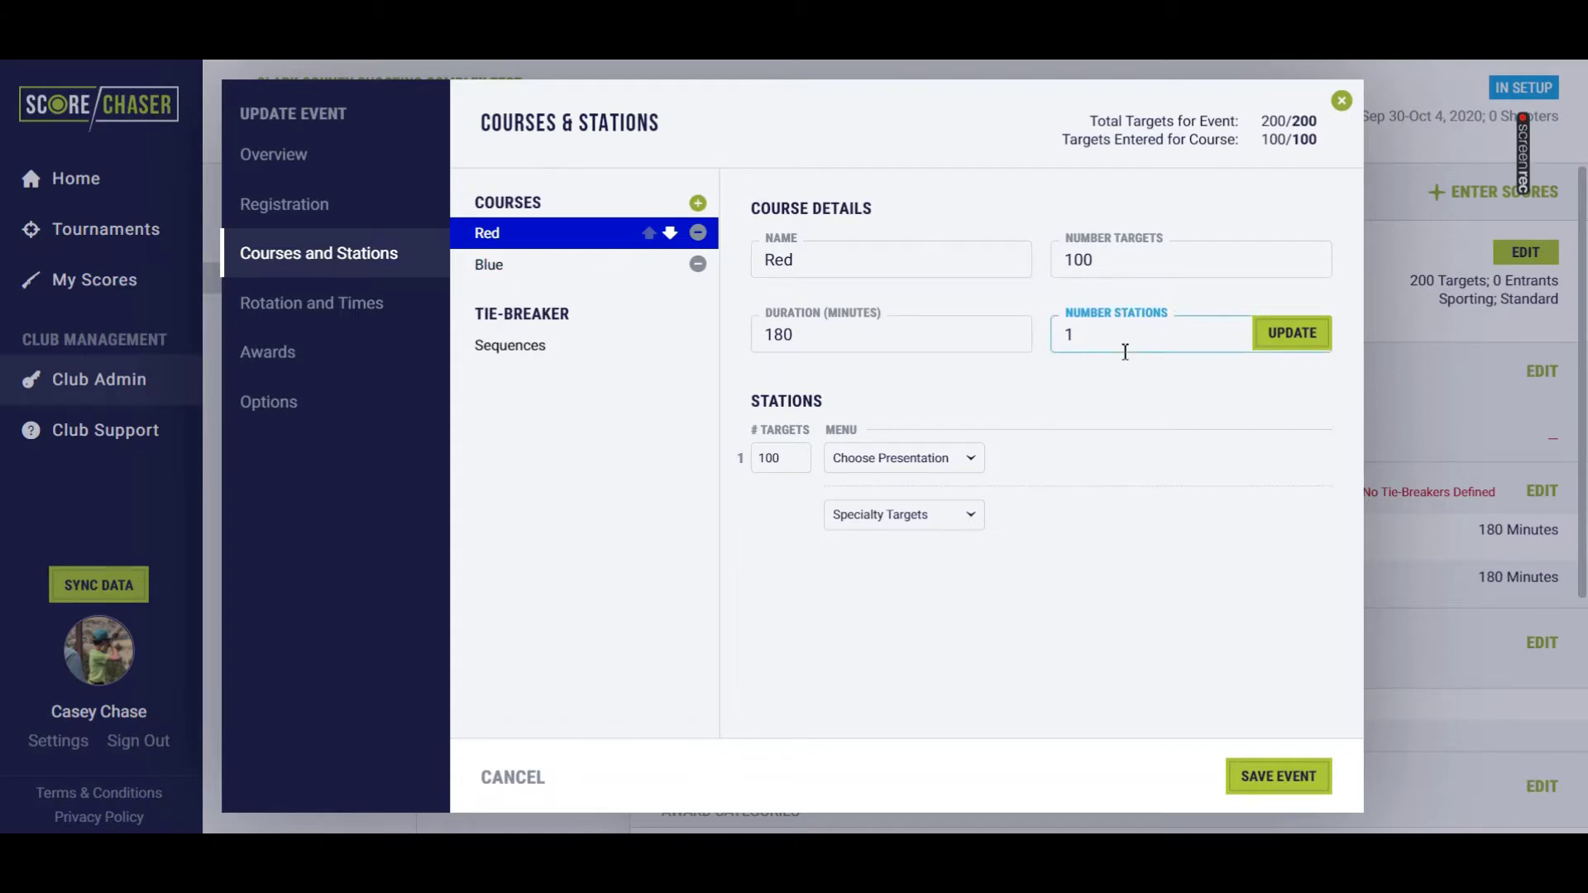
type("0")
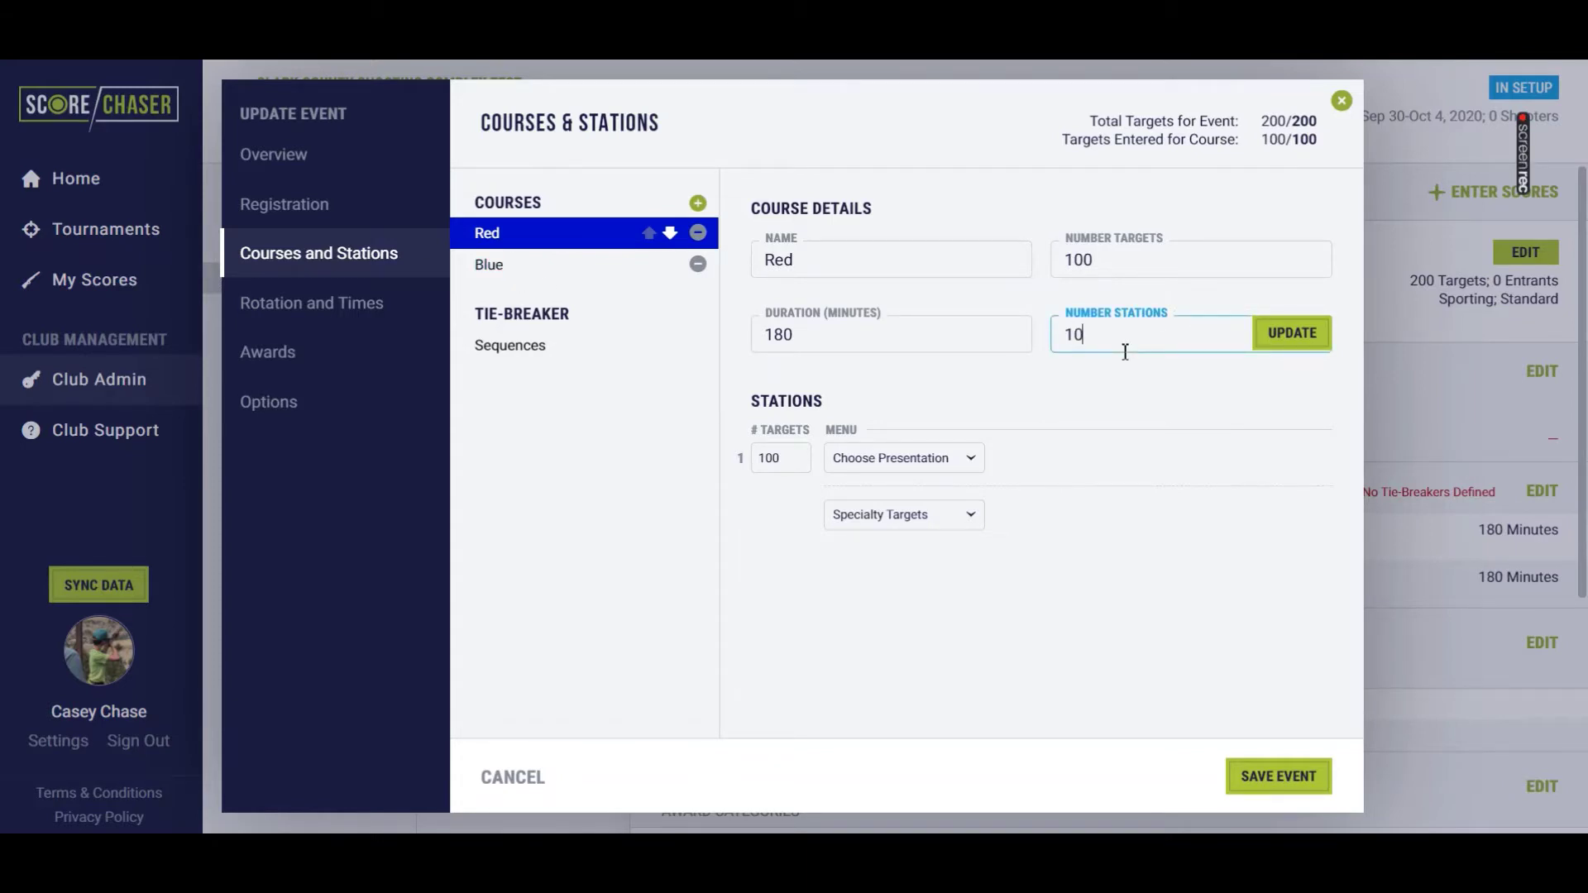
left_click(1294, 337)
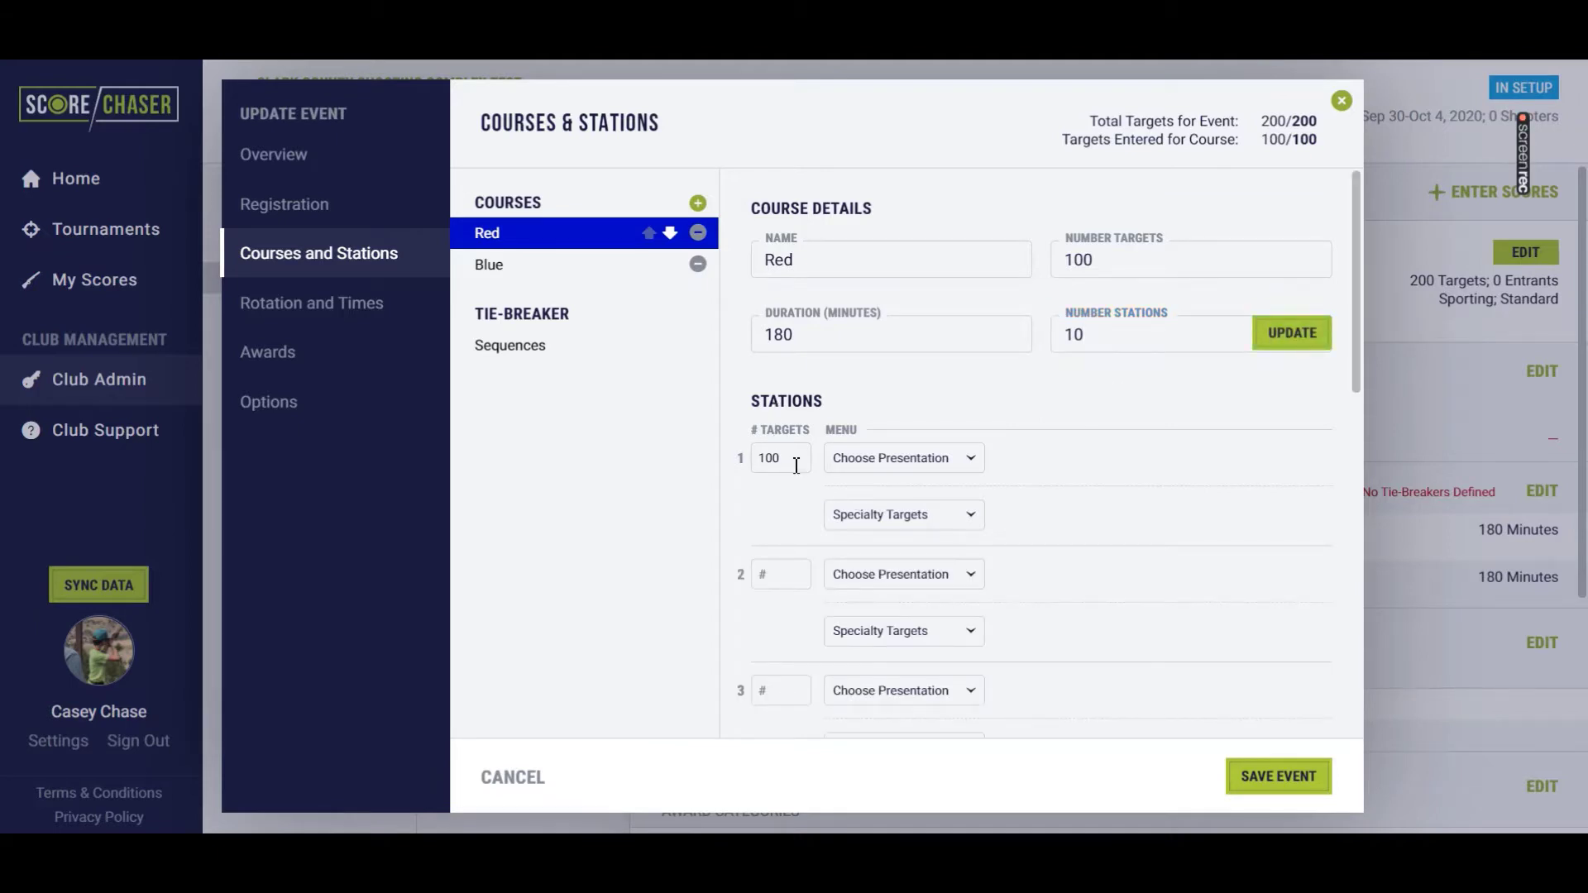
Step: Enter 10 targets for each of the Red course's ten stations
double_click(796, 465)
type("10")
key("Tab")
type("10")
key("Tab")
type("10")
key("Tab")
type("10")
key("Tab")
type("10")
key("Tab")
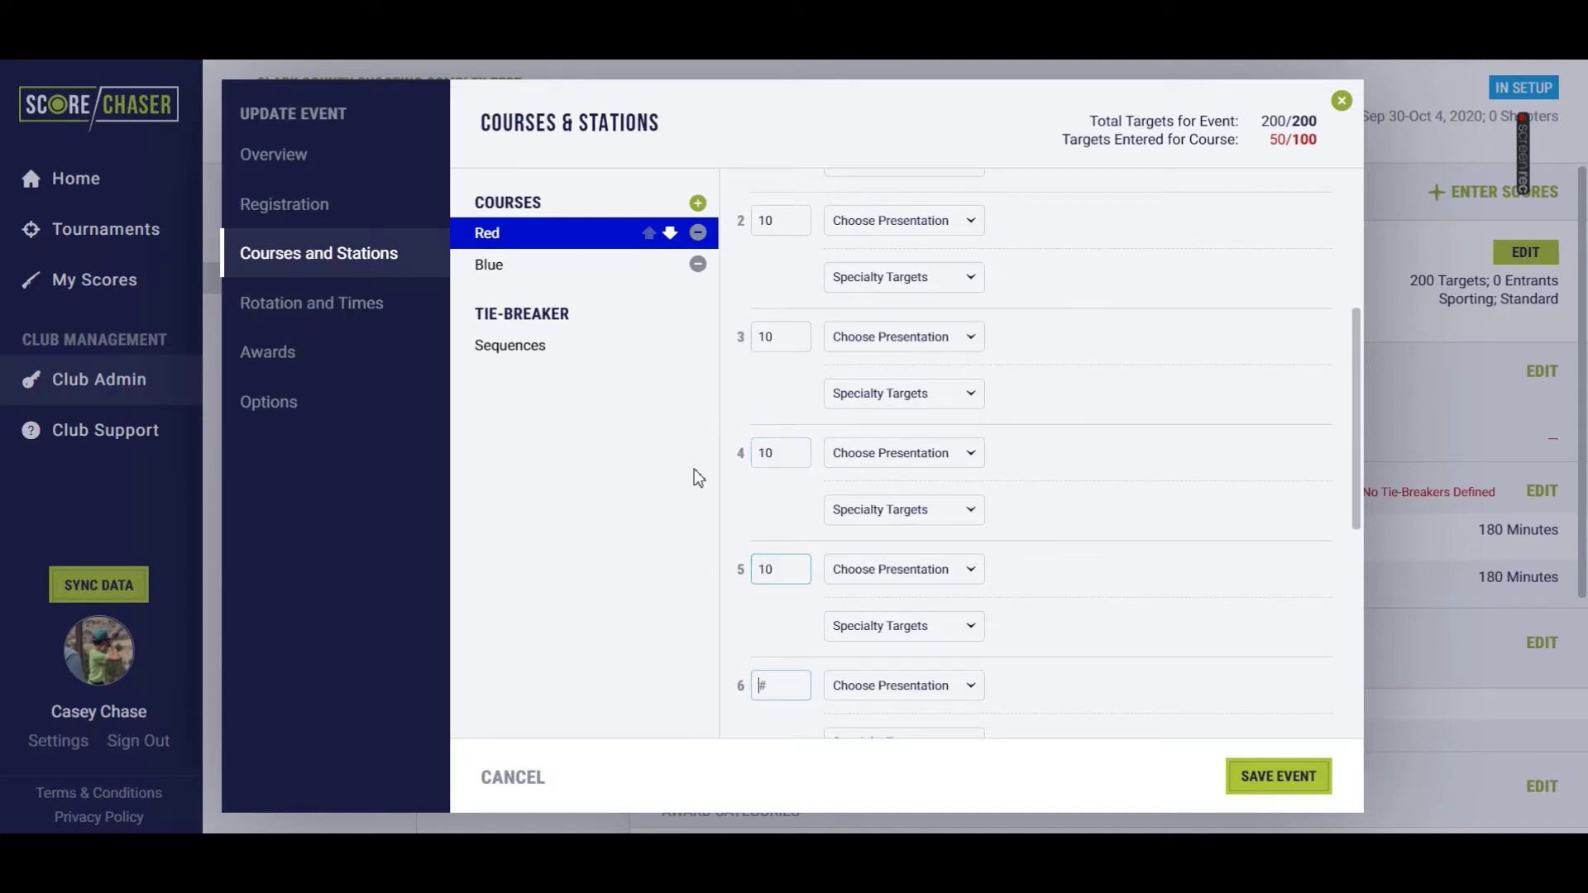
type("10")
key("Tab")
type("10")
key("Tab")
type("10")
key("Tab")
type("10")
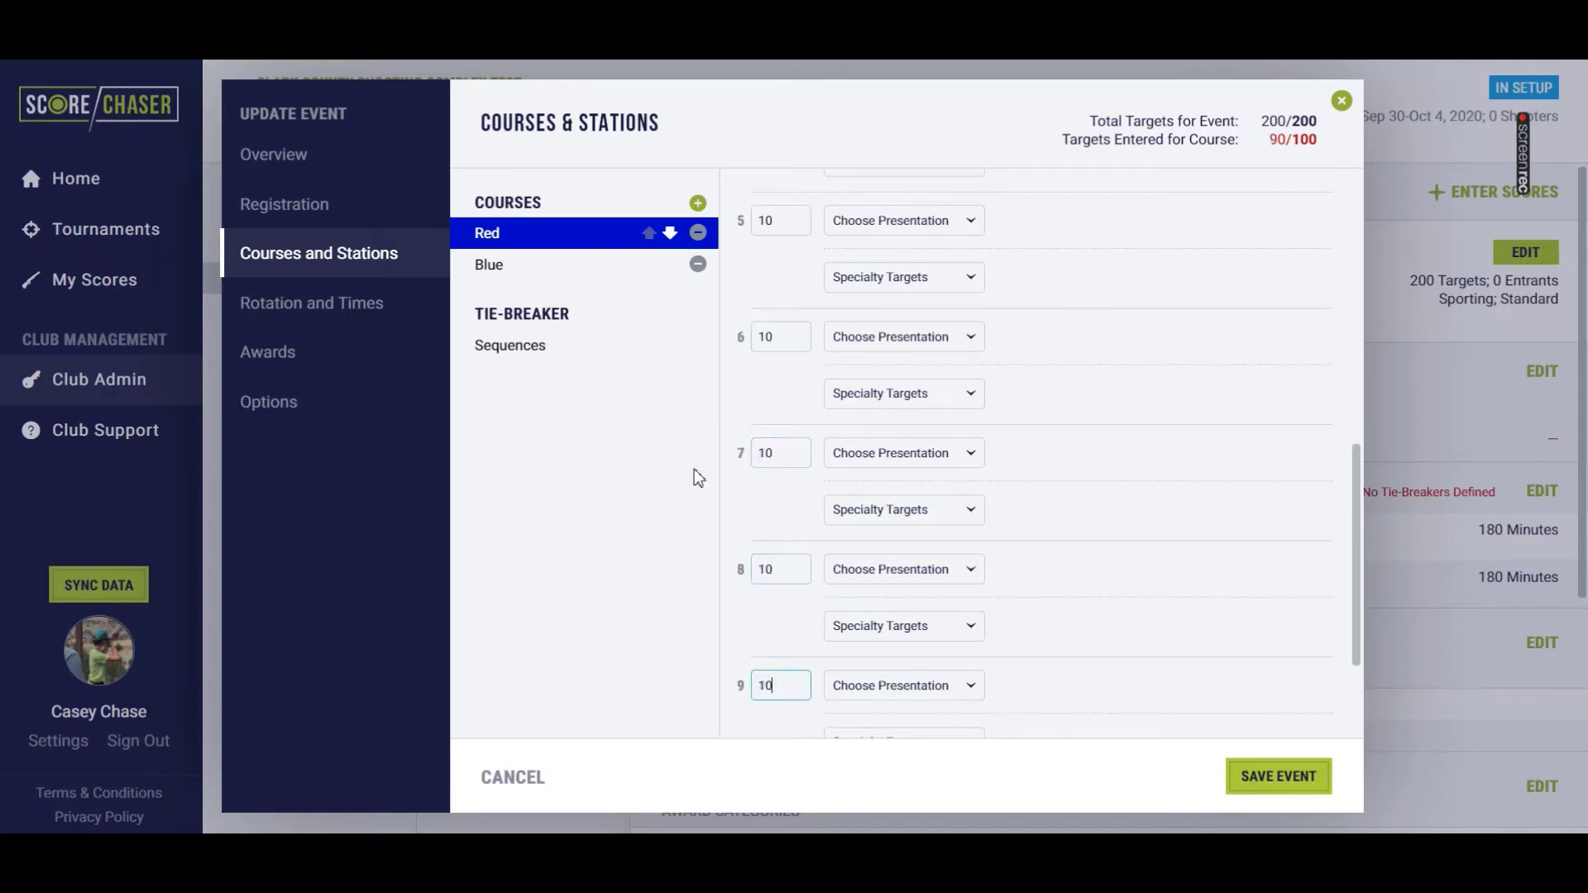
key("Tab")
type("10")
key("Tab")
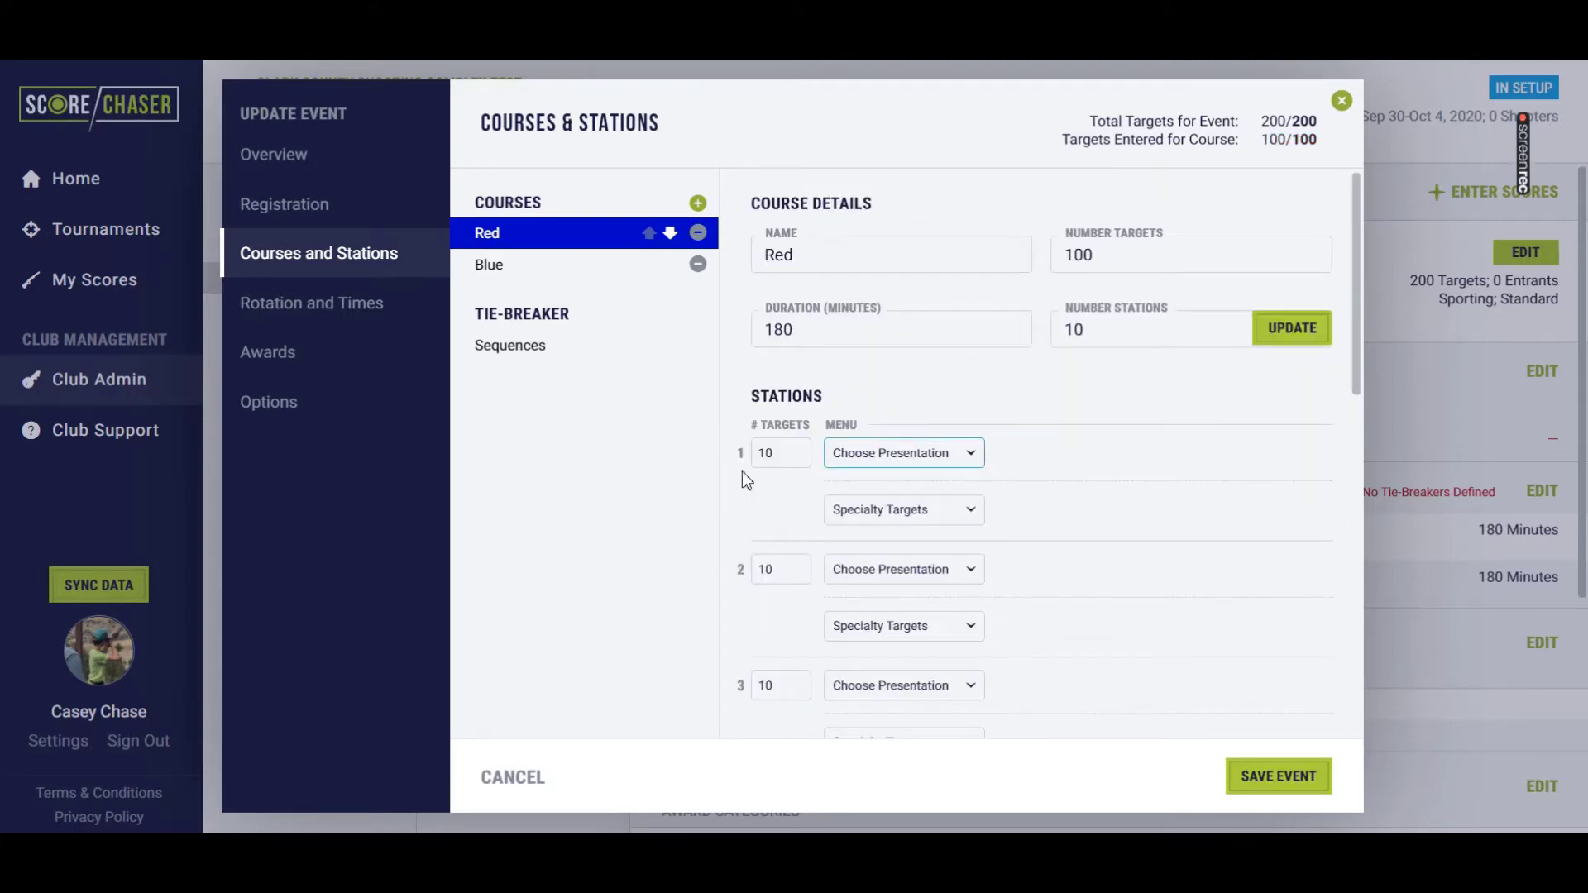
Step: Set station 1's first presentation to True with the default A and B targets, leaving its second presentation unselected
left_click(894, 459)
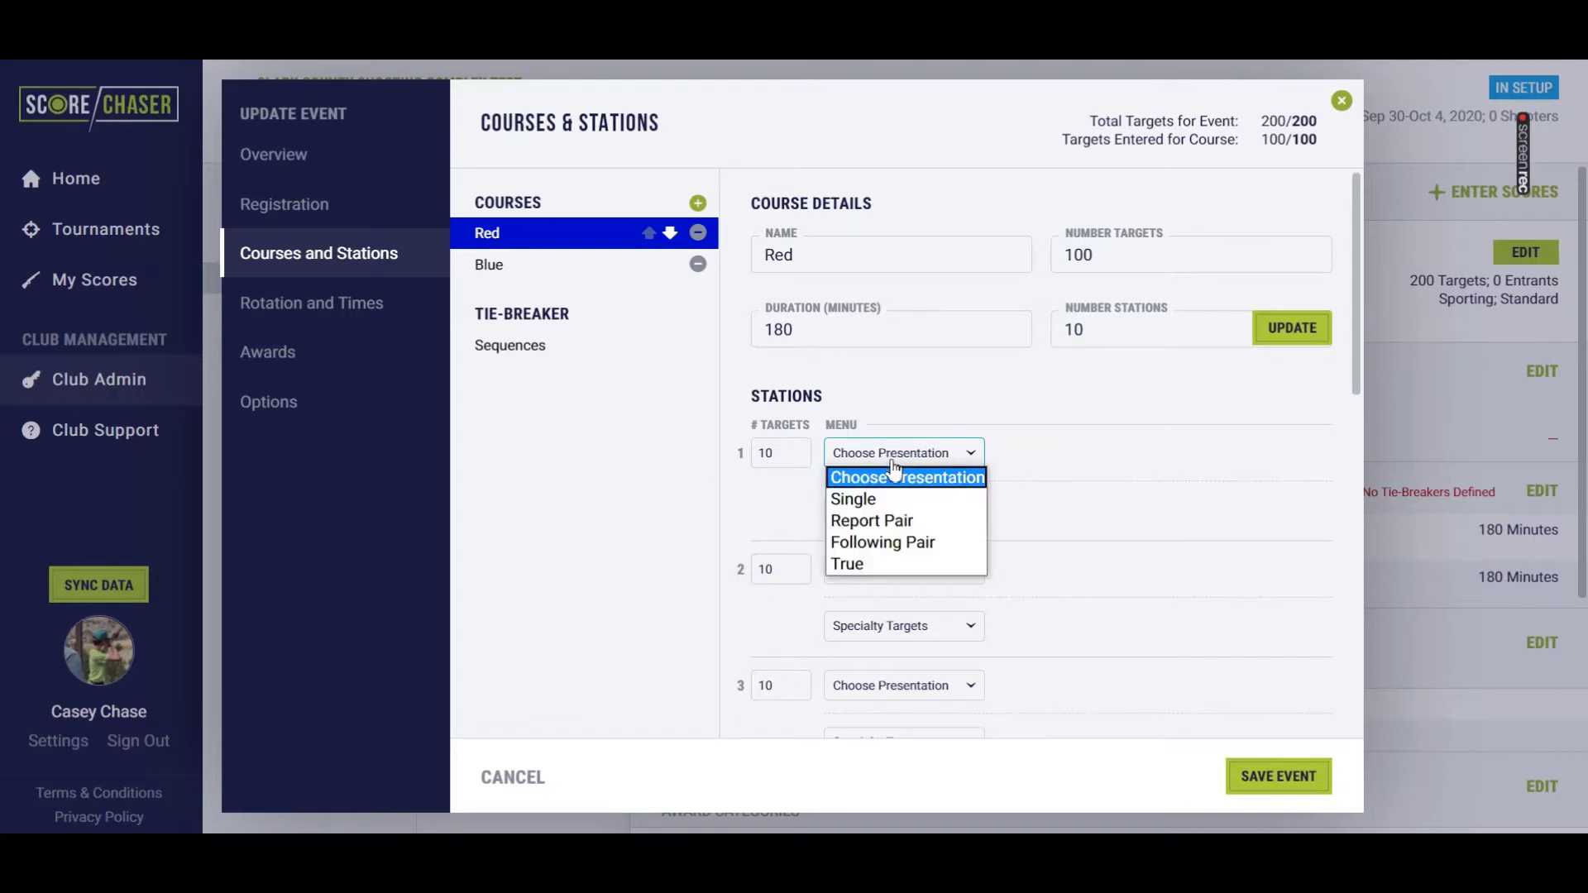
left_click(878, 564)
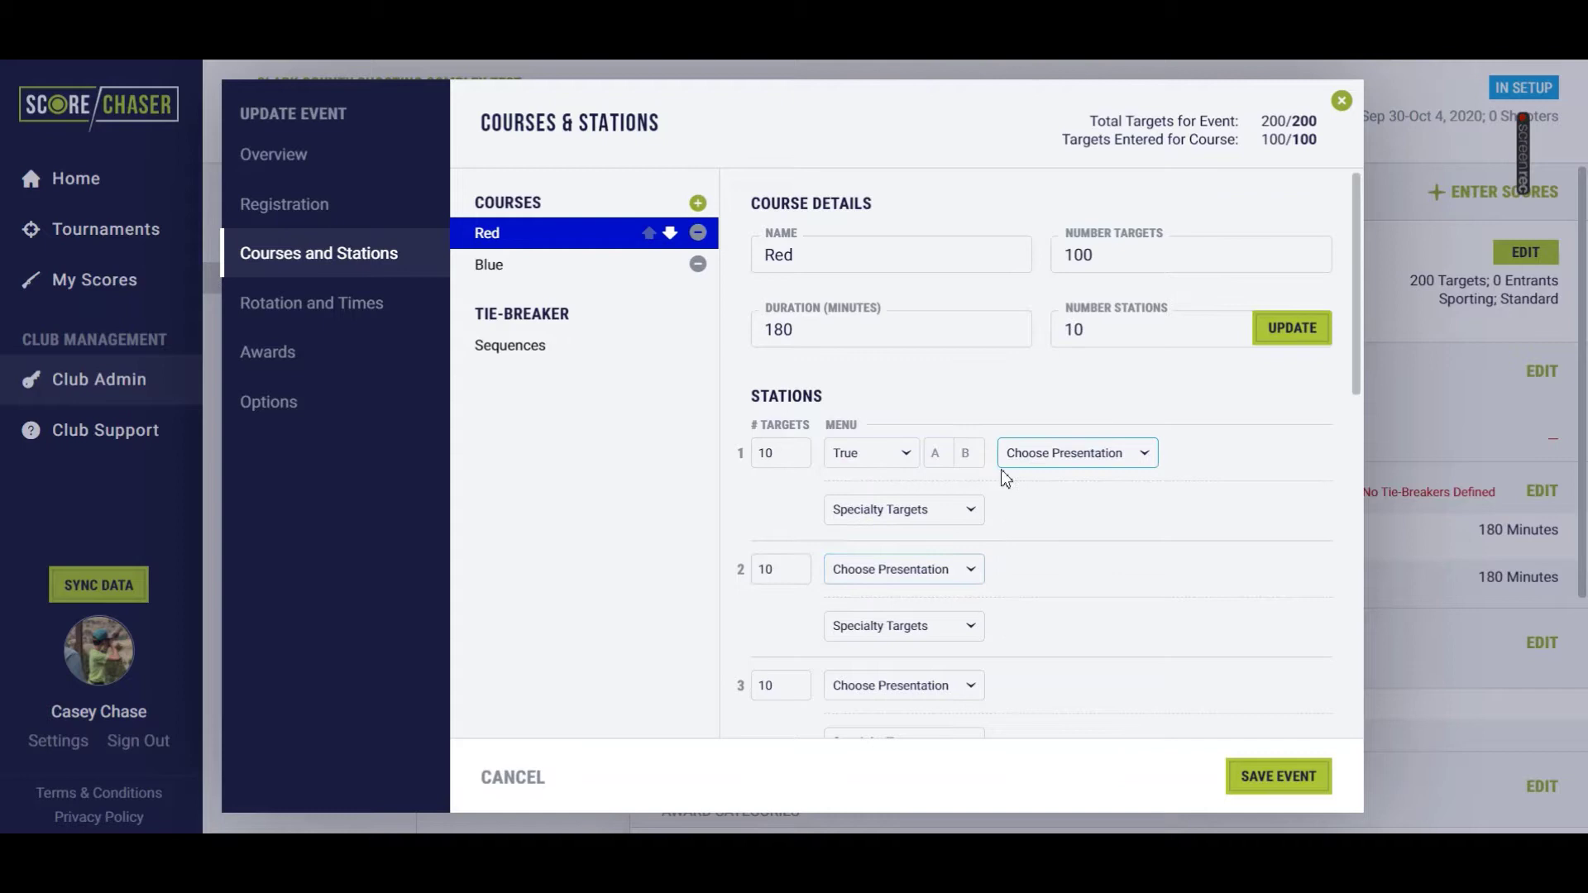
left_click(944, 461)
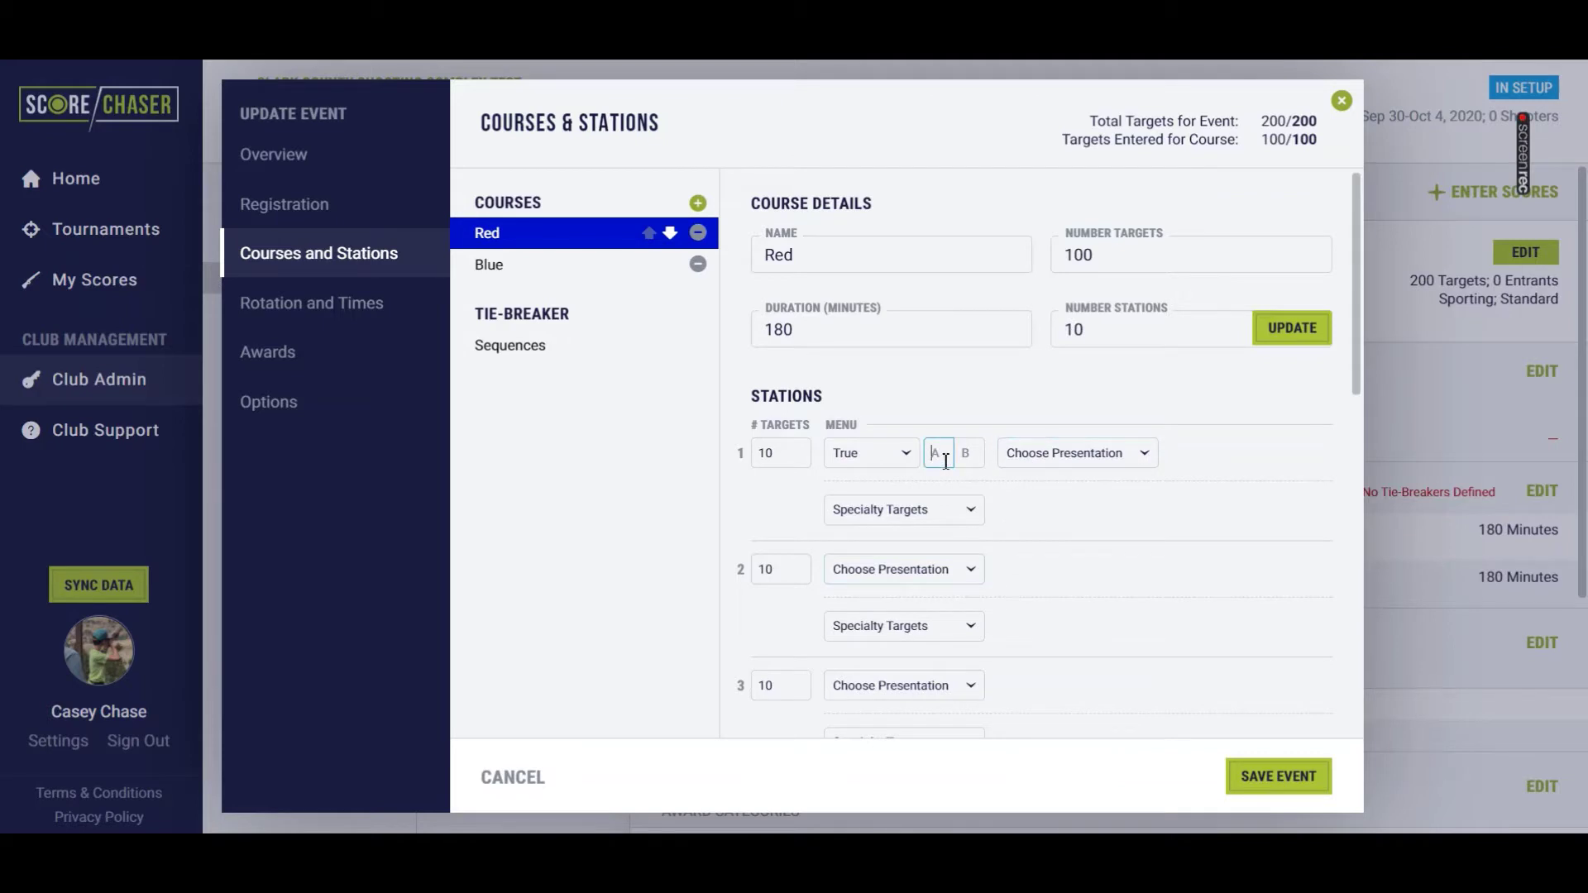
key("Tab")
left_click(947, 454)
left_click(1074, 459)
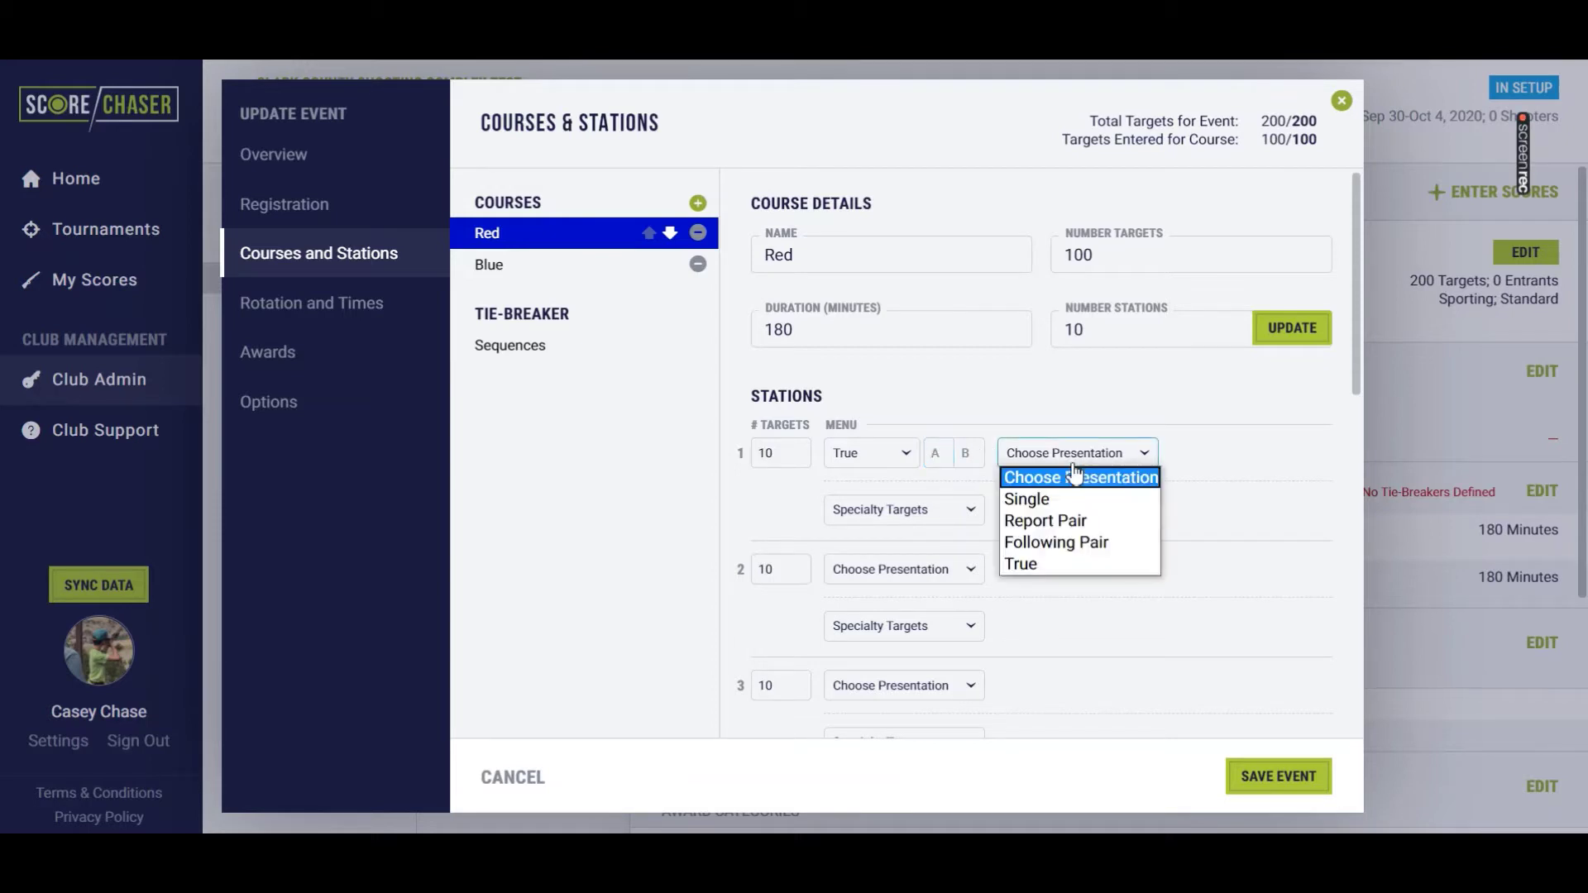
left_click(1075, 477)
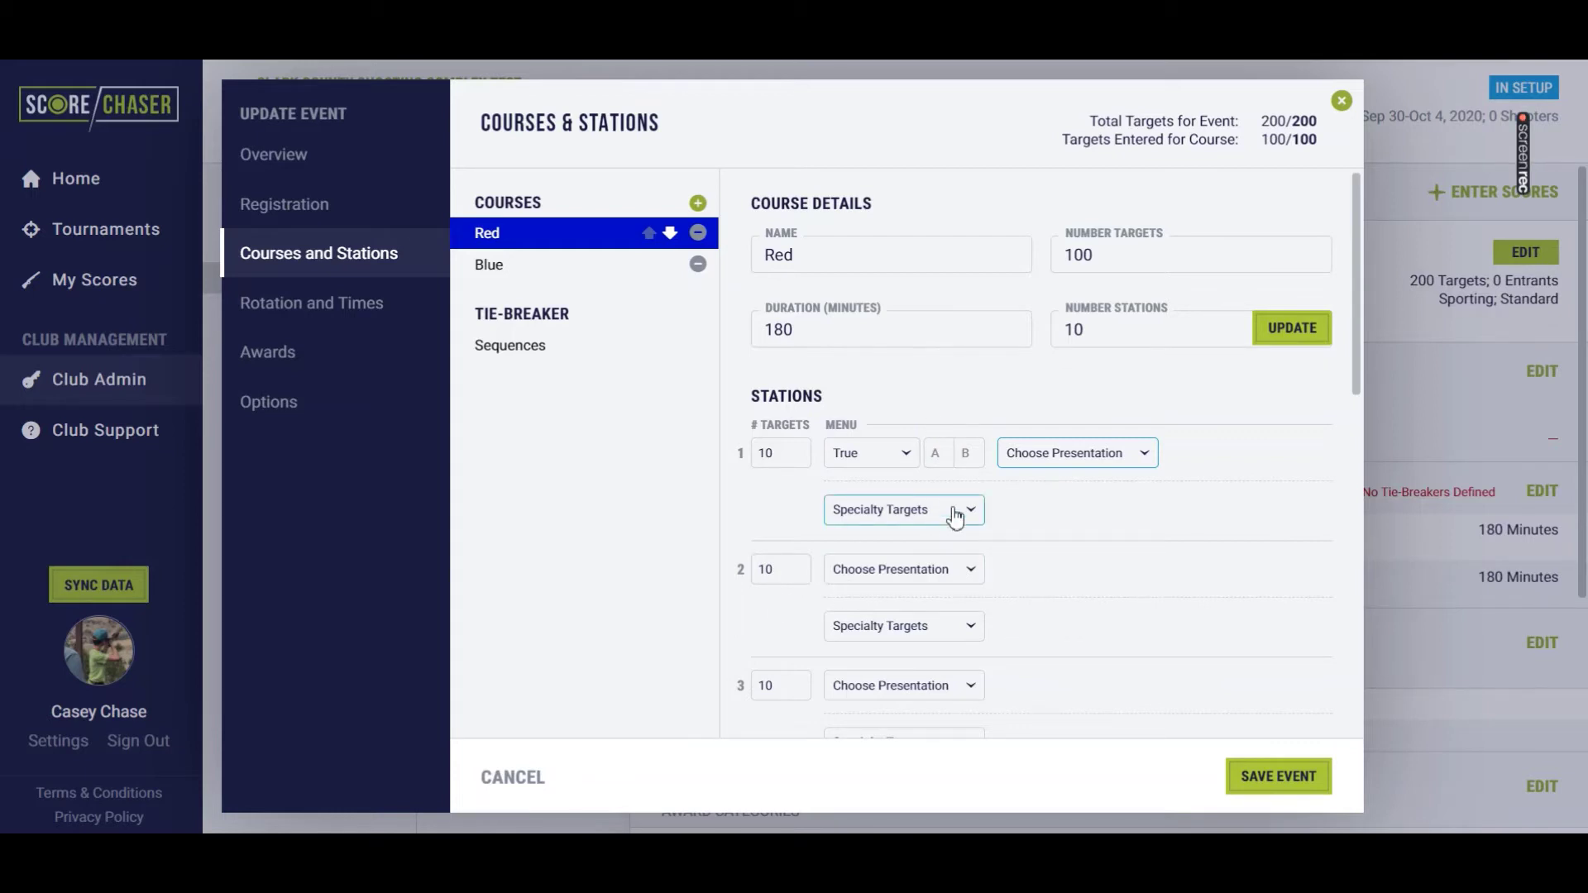
Step: Give station 2 three Single presentations for targets A, B and C
left_click(896, 579)
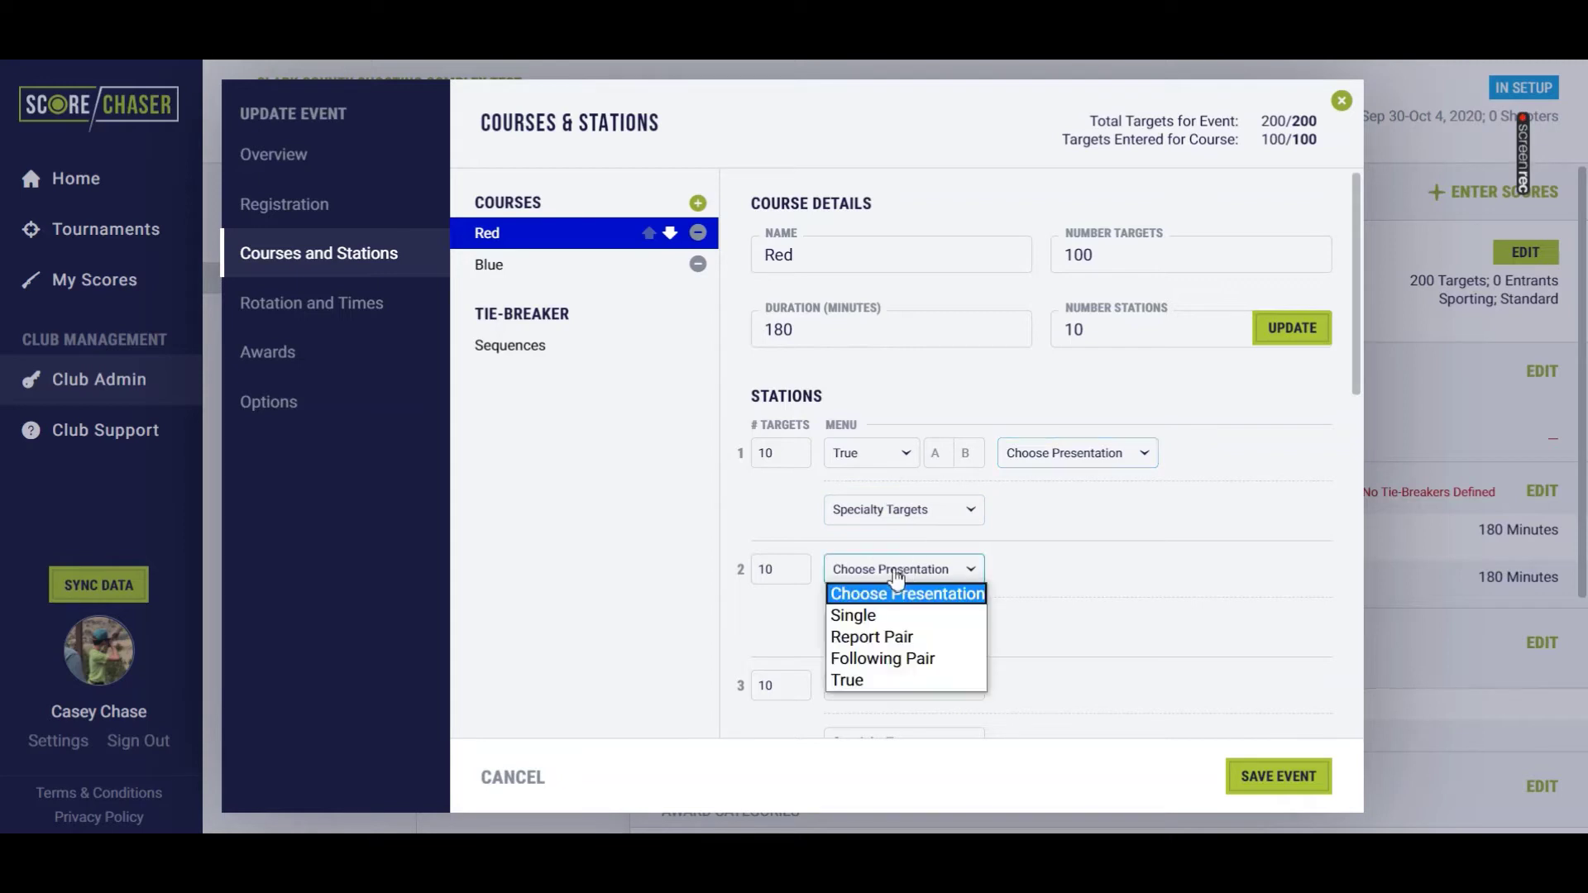
scroll(897, 579, "down", 1)
left_click(896, 465)
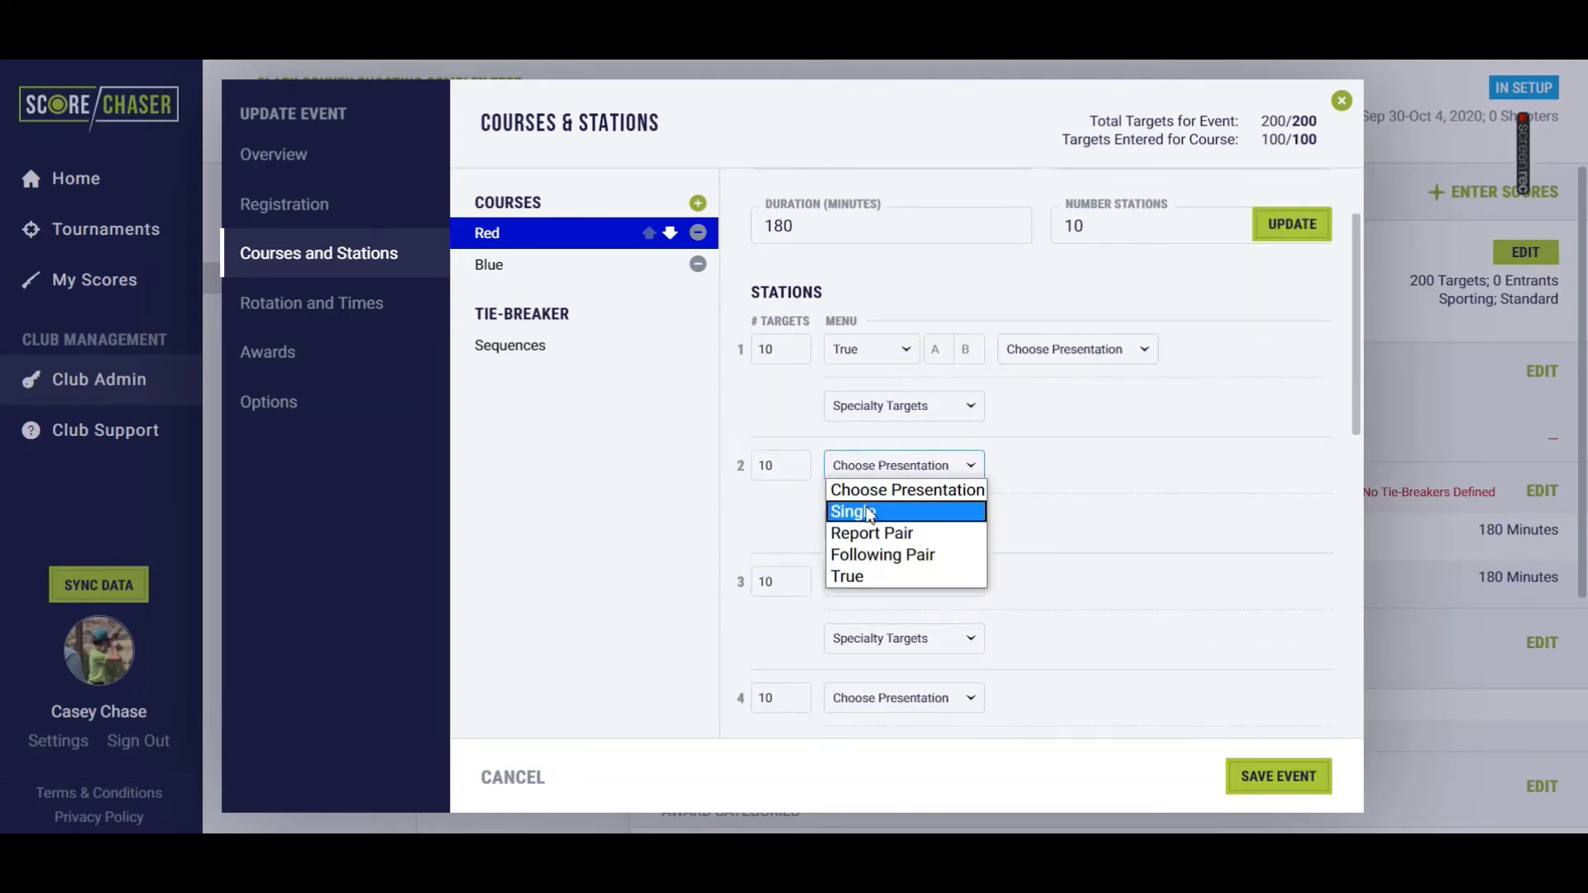
left_click(868, 511)
left_click(1009, 465)
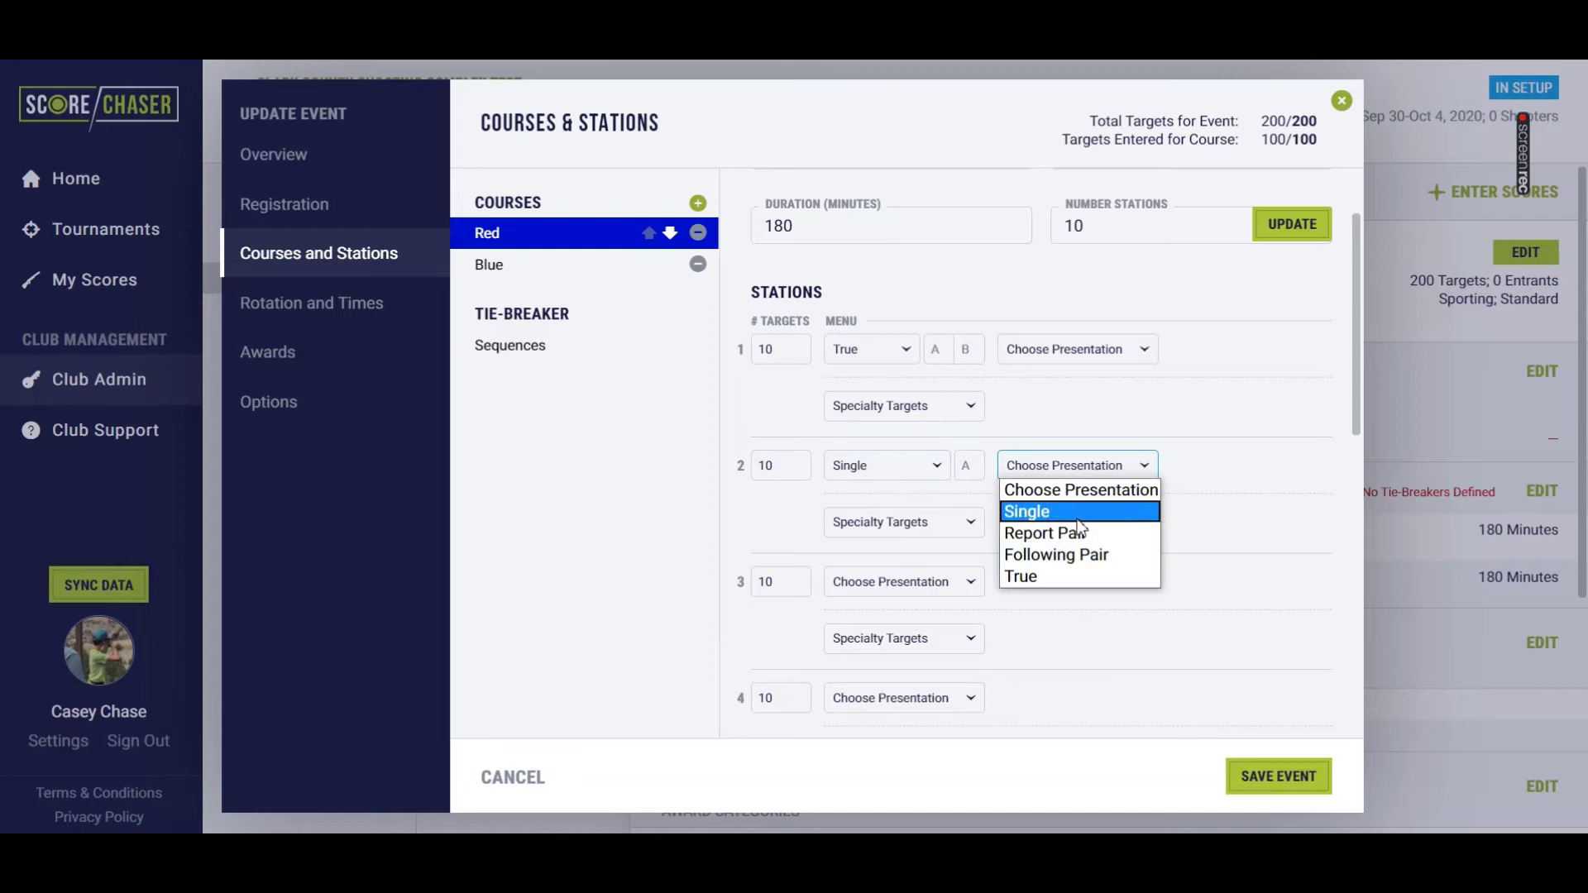
left_click(1024, 510)
left_click(1141, 466)
type("b")
left_click(1221, 478)
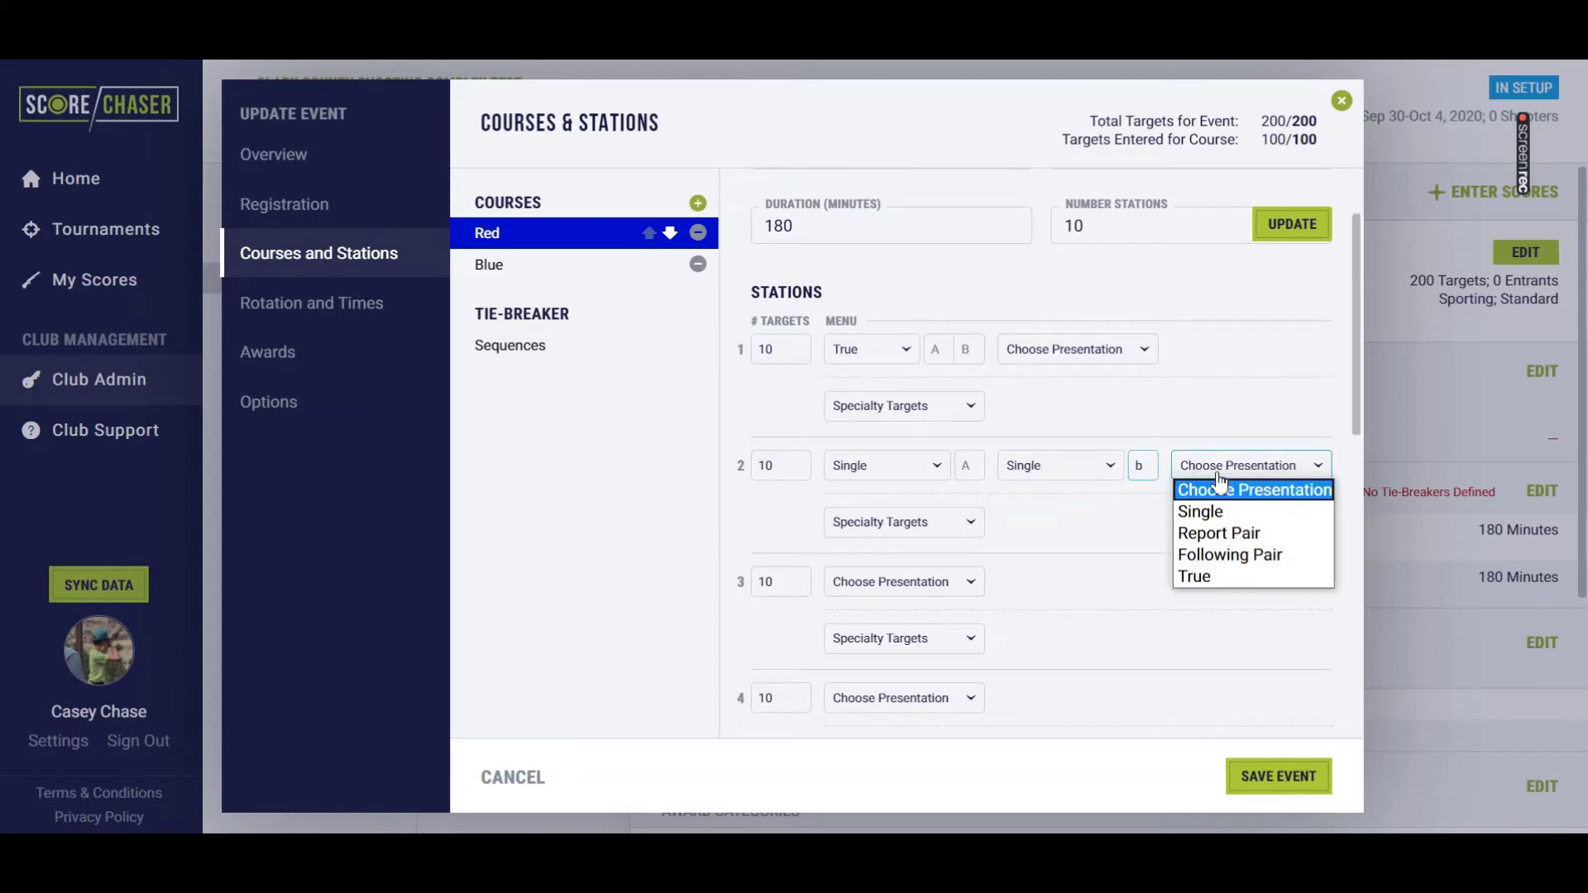
left_click(1217, 511)
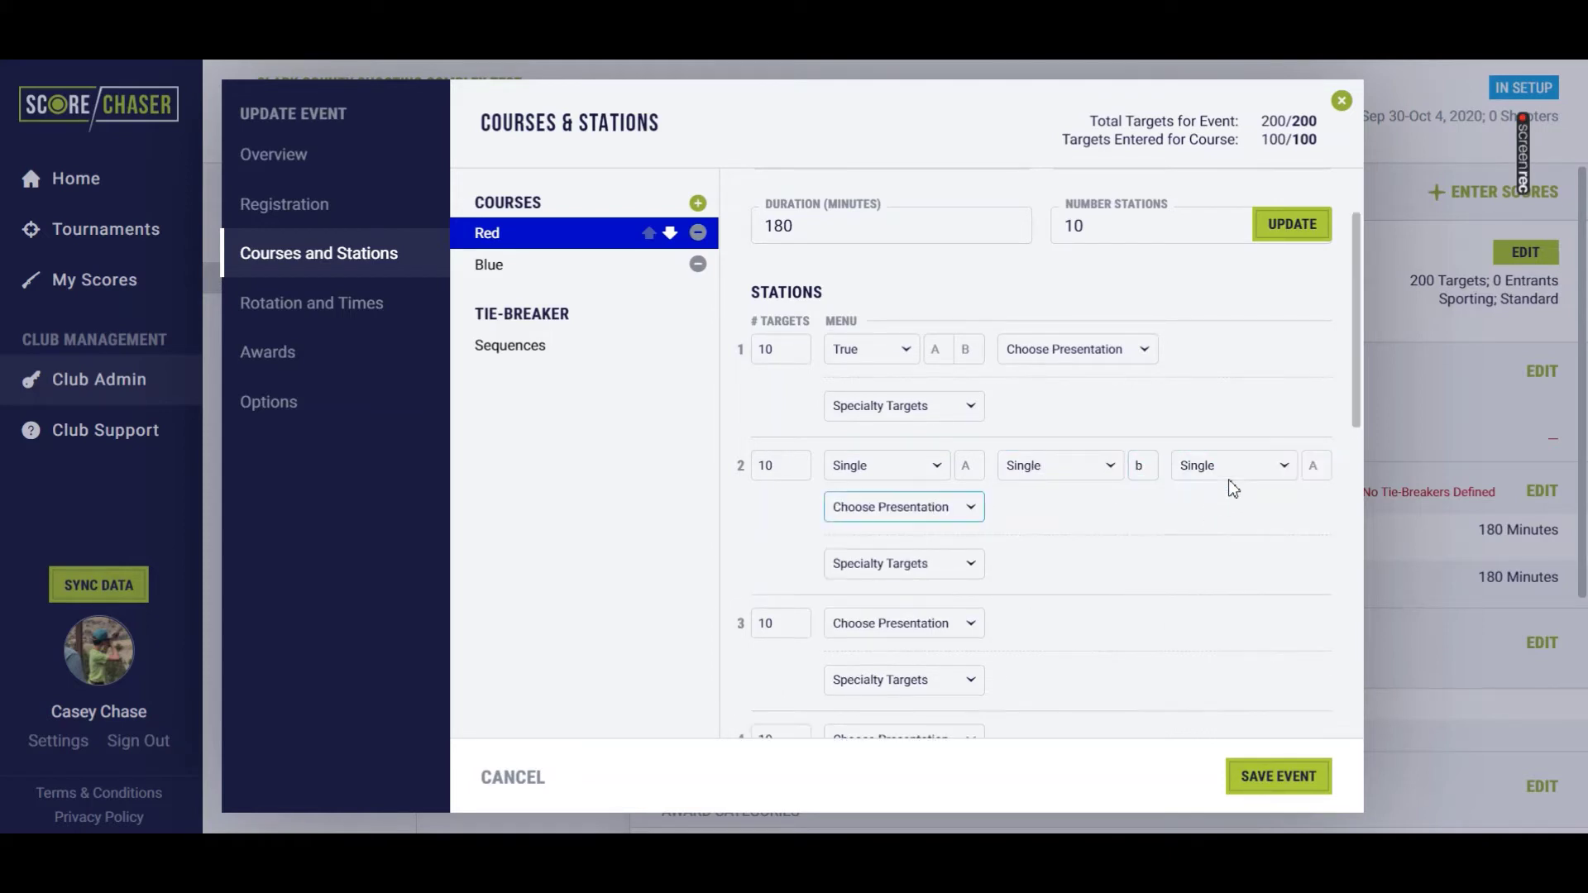
left_click(1310, 466)
type("C")
left_click(1156, 467)
Step: Add a True presentation for A and B and a Report Pair for C and B to station 2's menu
left_click(904, 507)
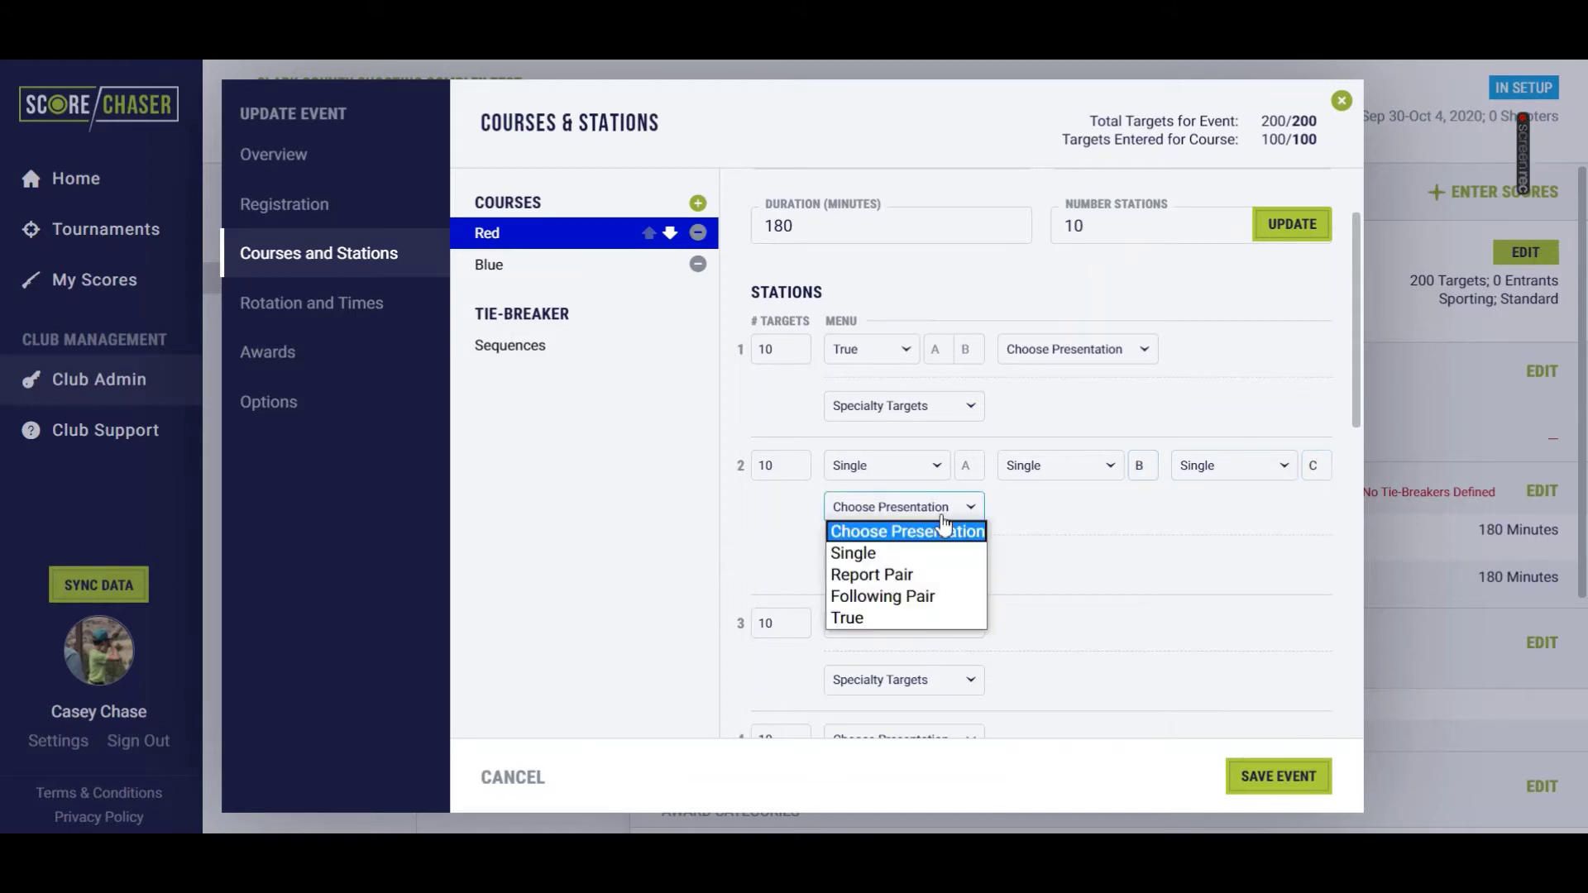
left_click(902, 618)
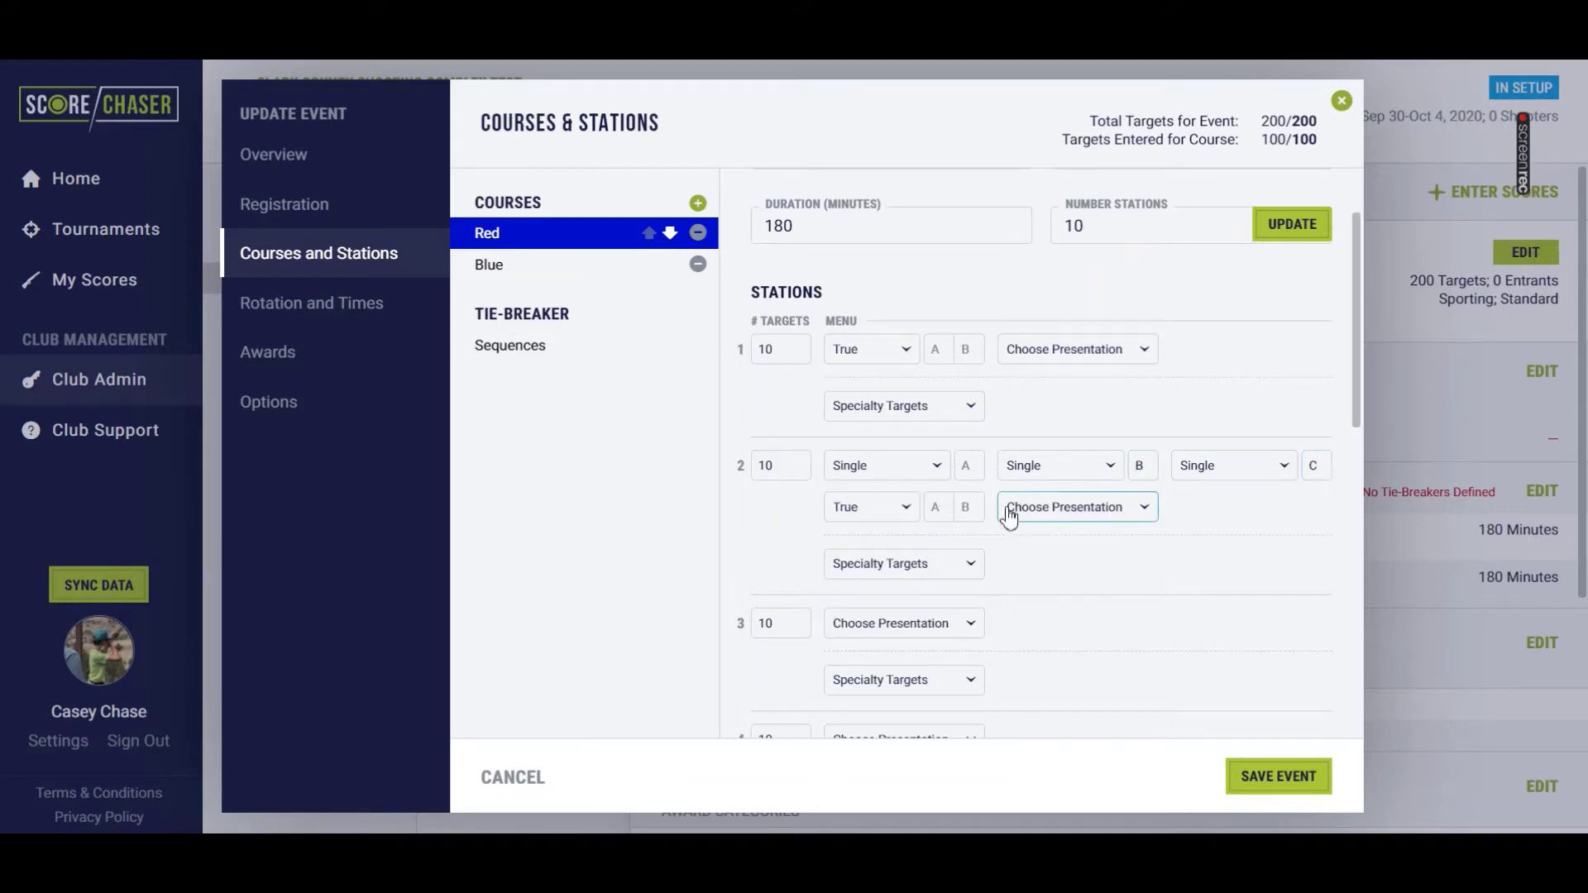
left_click(1031, 509)
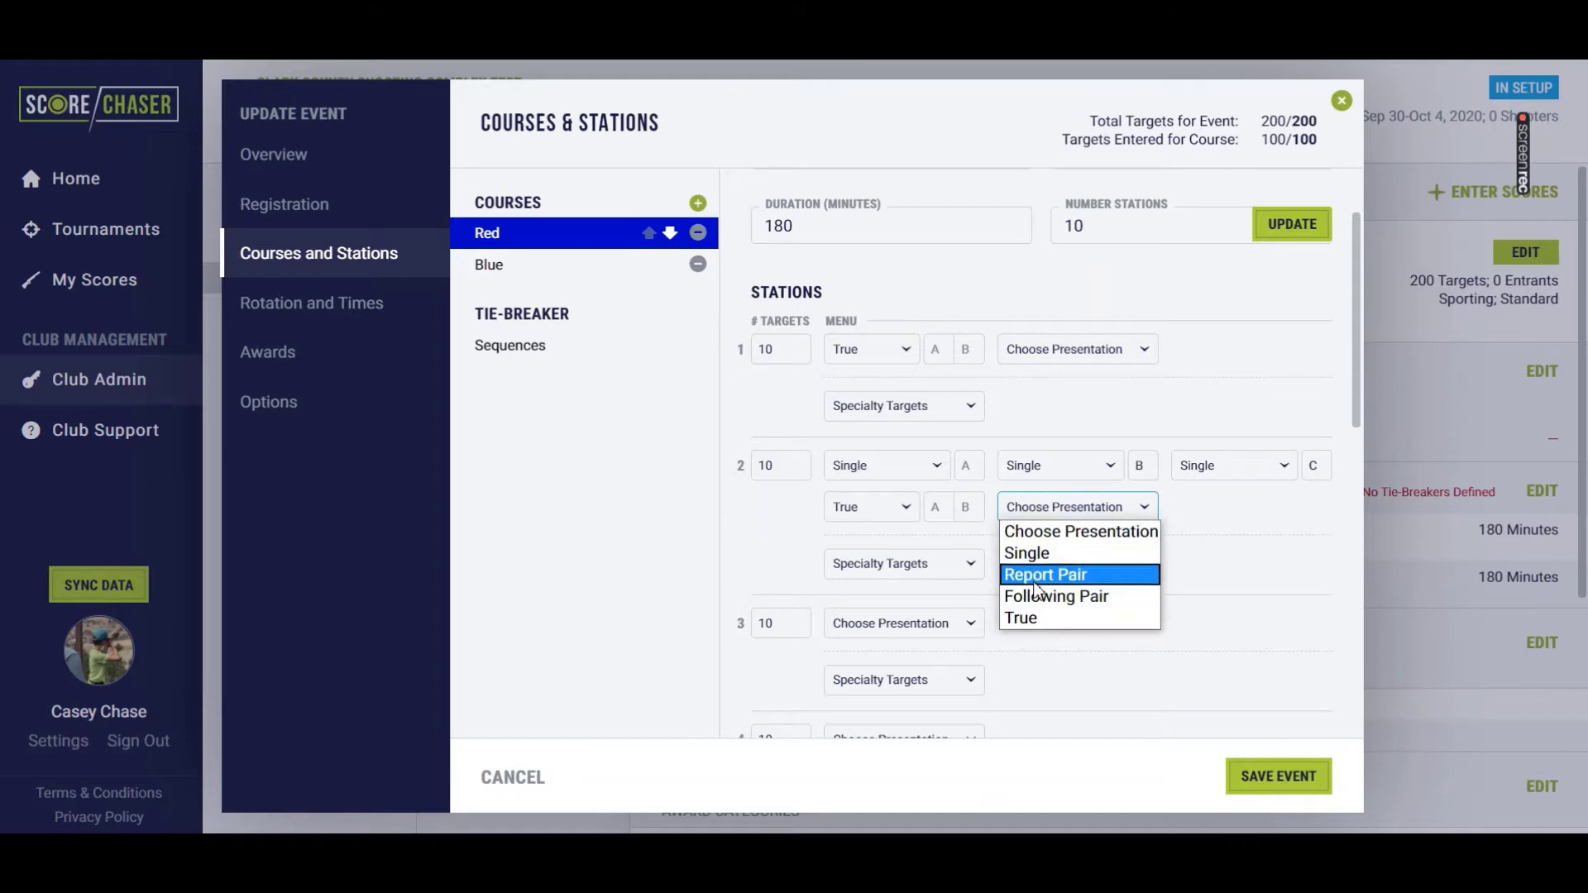
left_click(1045, 574)
left_click(1113, 511)
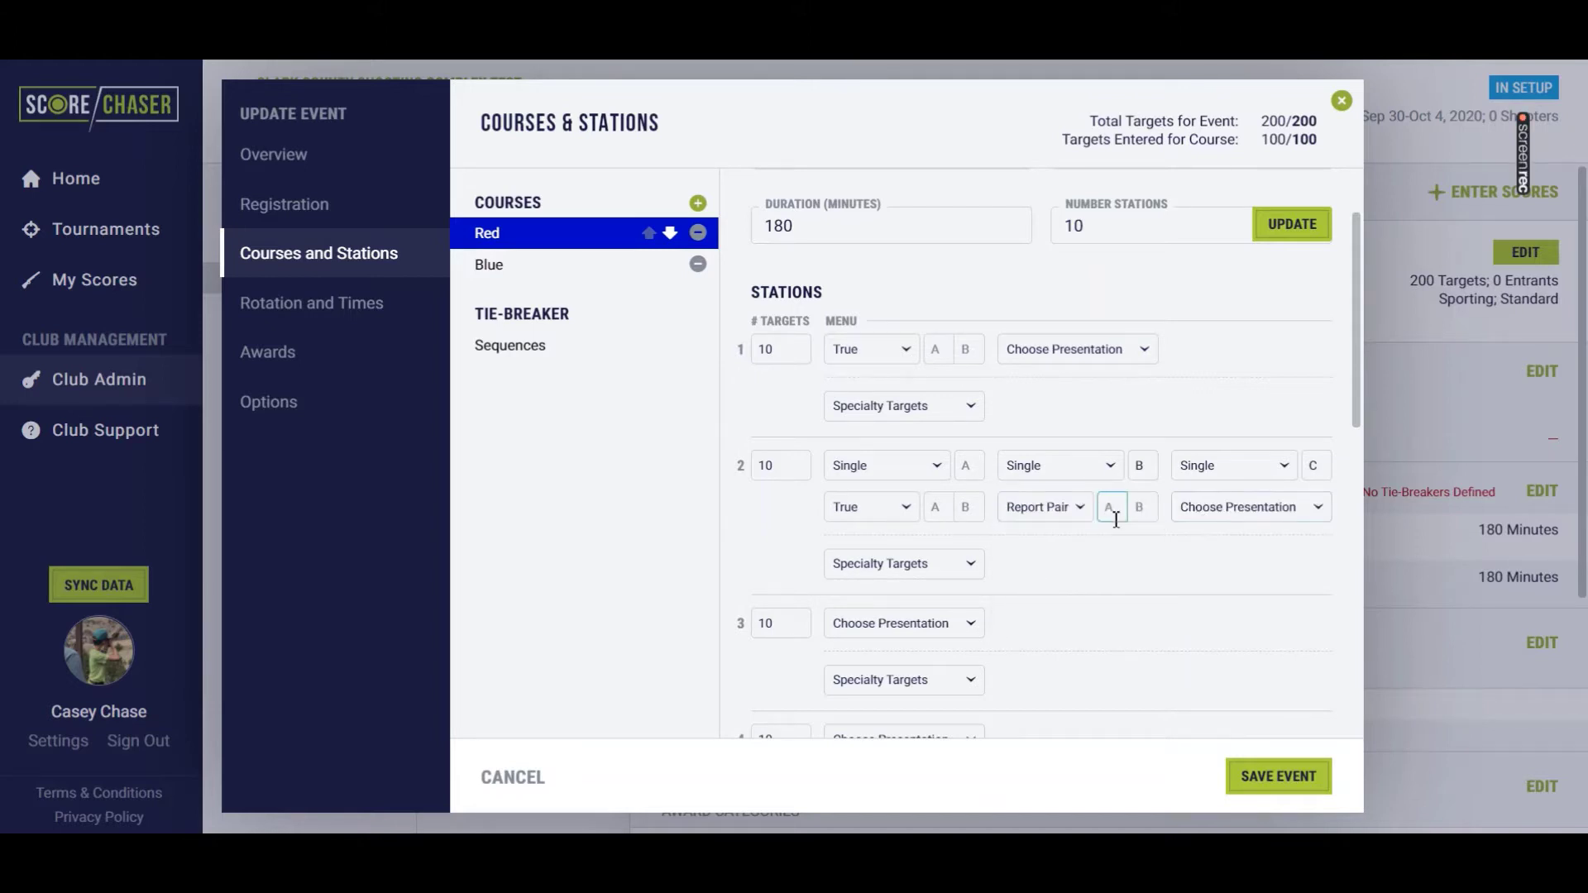
type("C")
key("Tab")
type("B")
key("Tab")
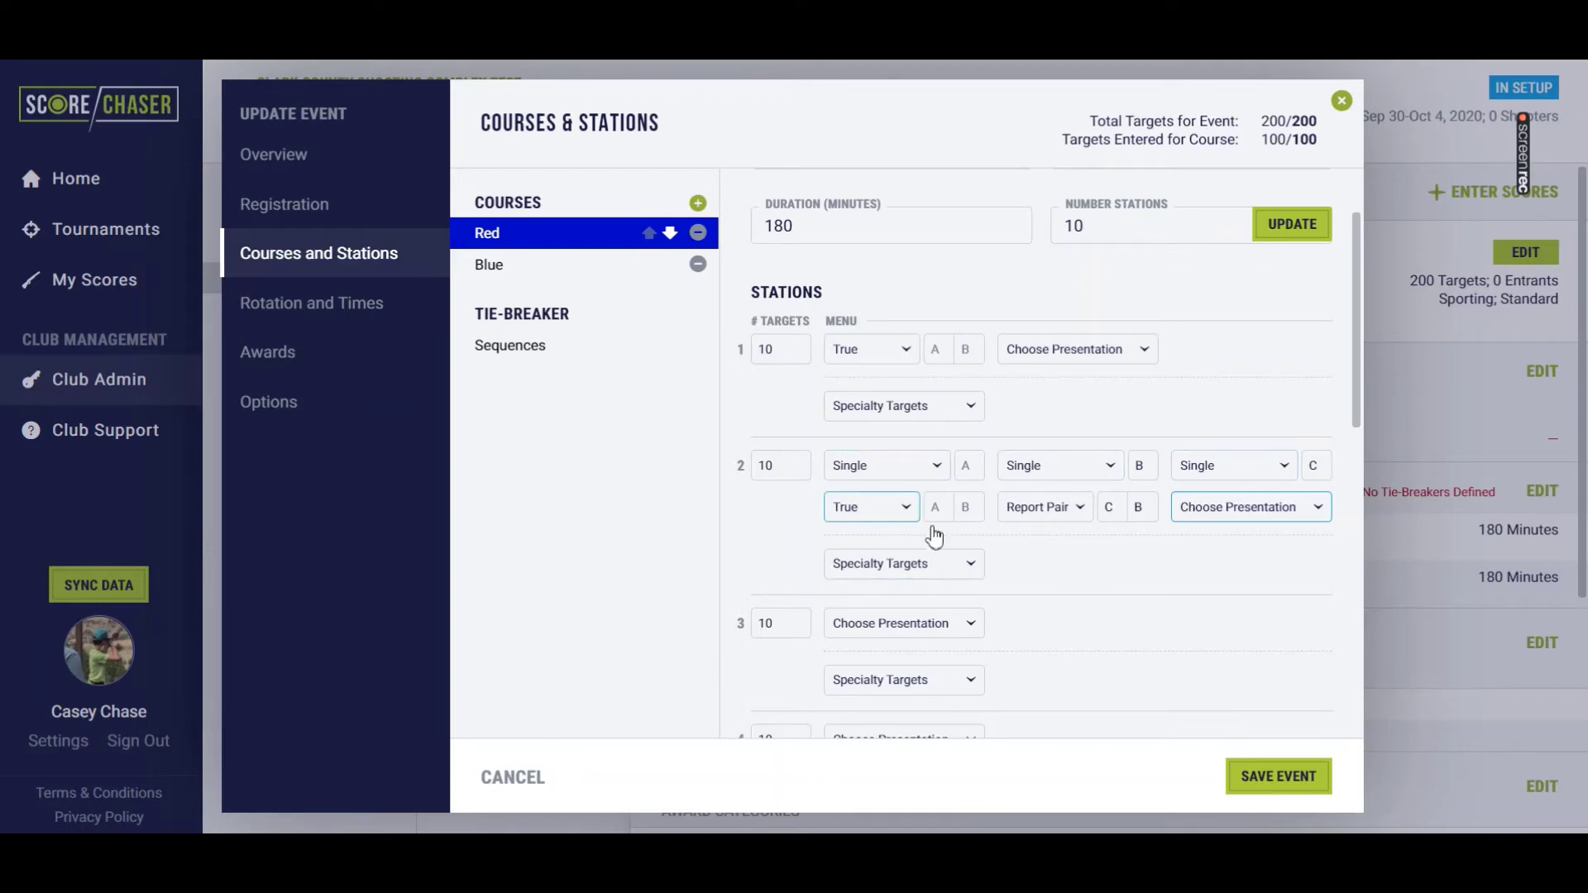
left_click(1107, 514)
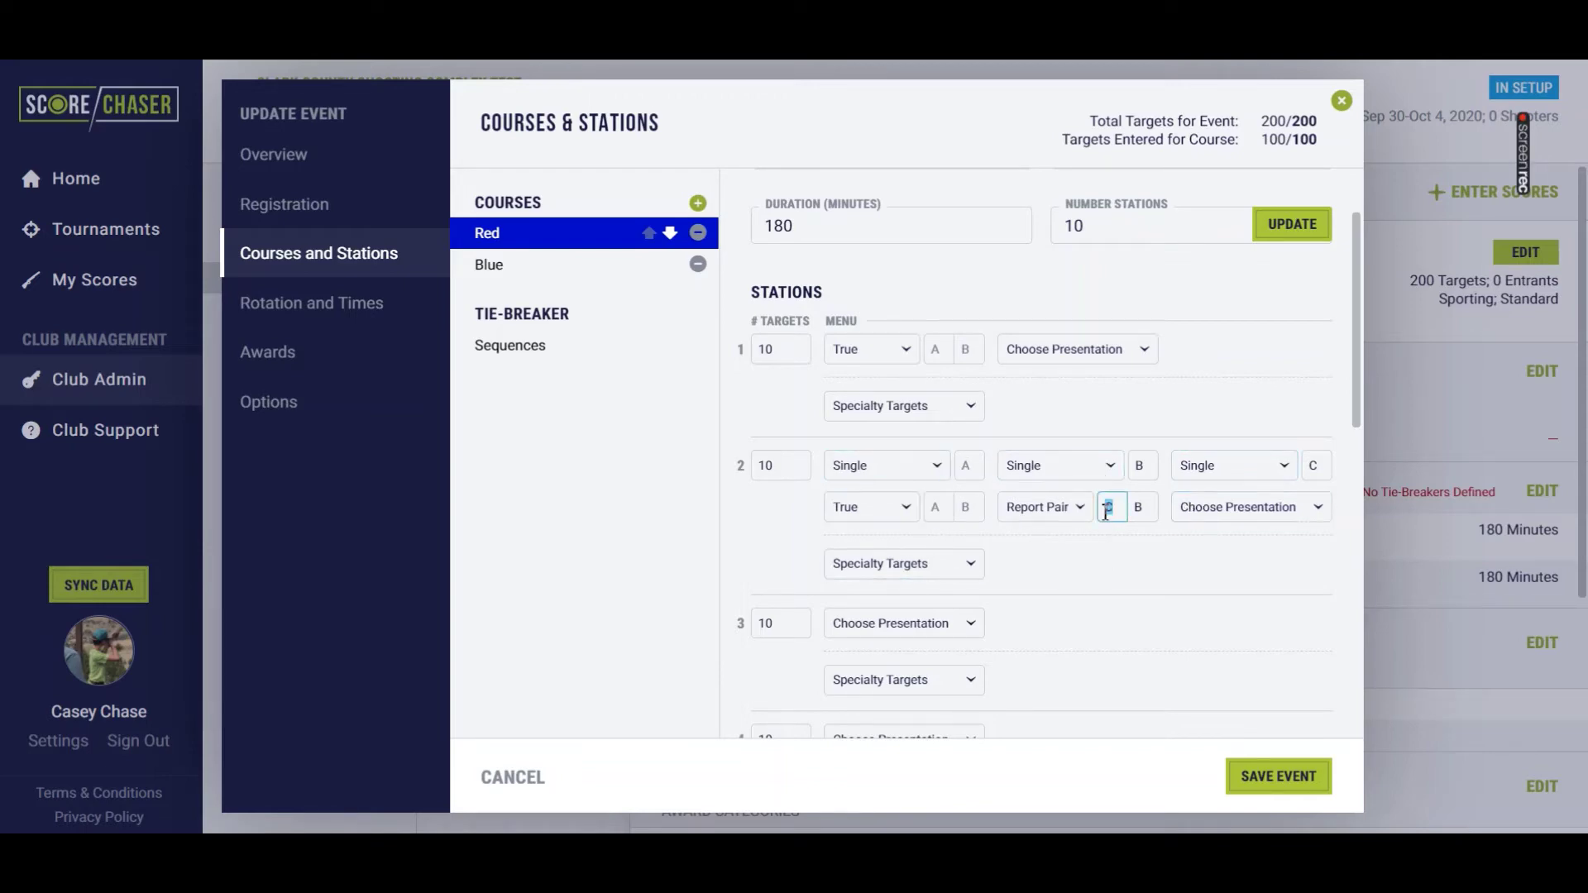
left_click(1149, 513)
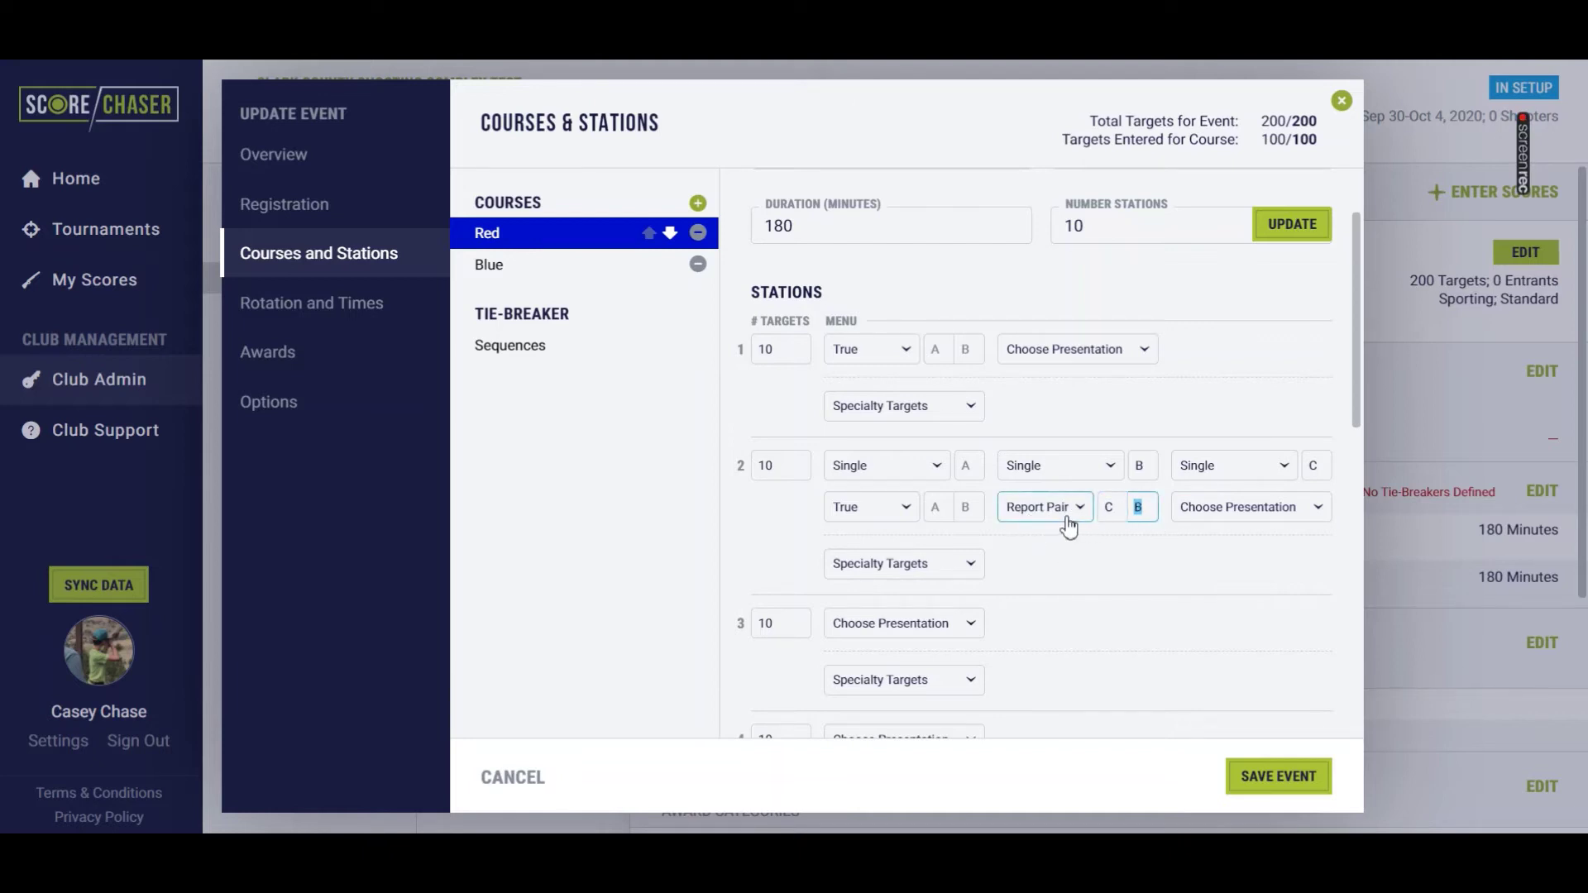
left_click(787, 465)
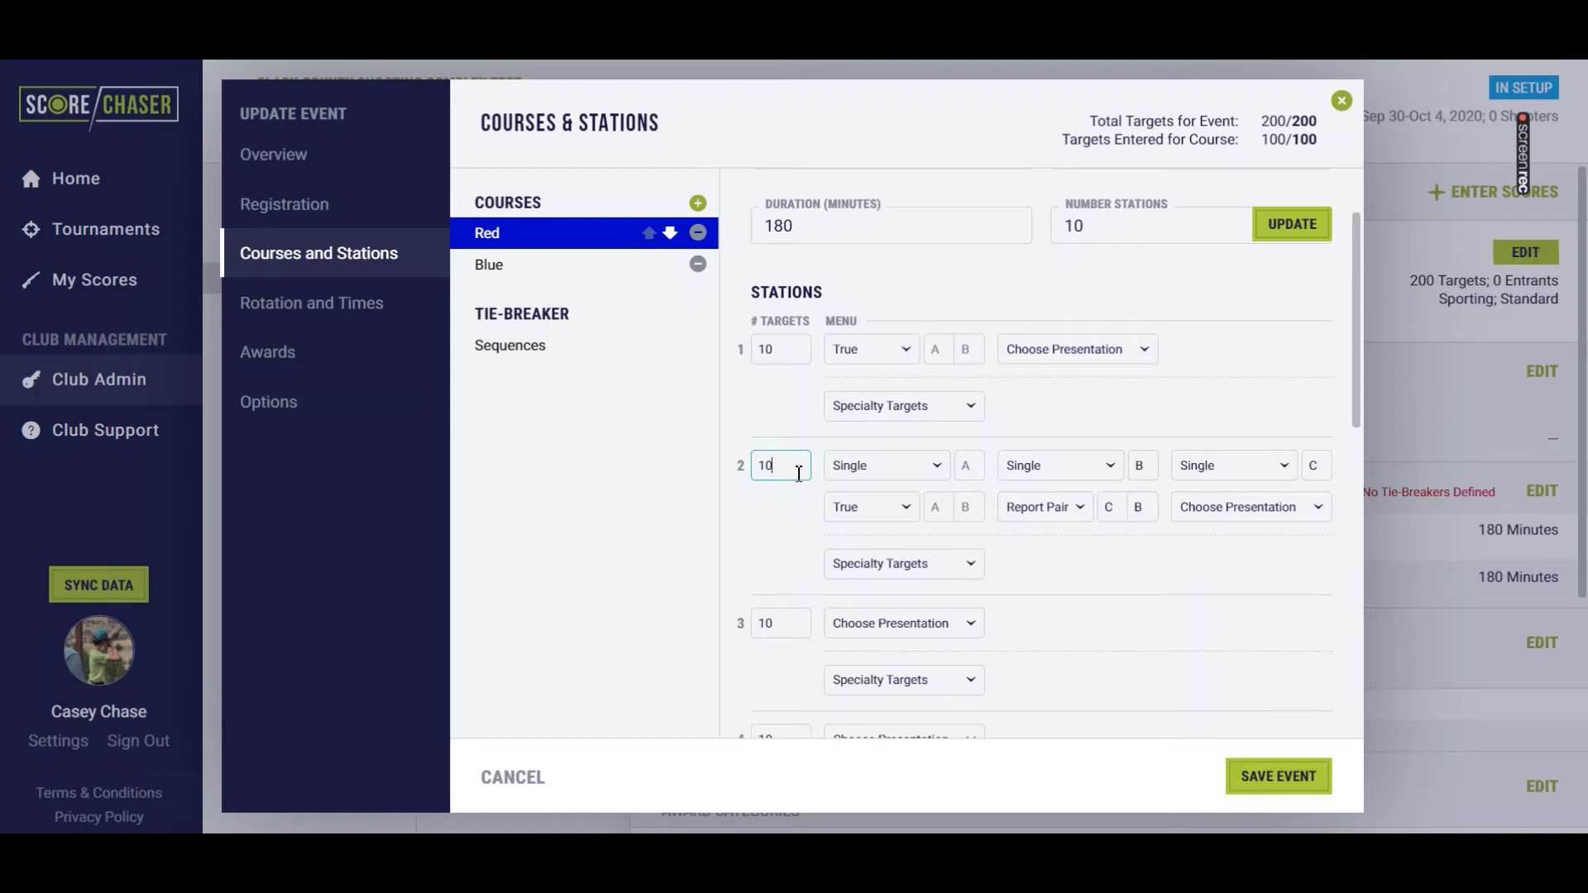
left_click(932, 464)
left_click(1233, 567)
Step: Clear station 2's Report Pair, True, and third and second Single presentations back to Choose Presentation
left_click(1088, 511)
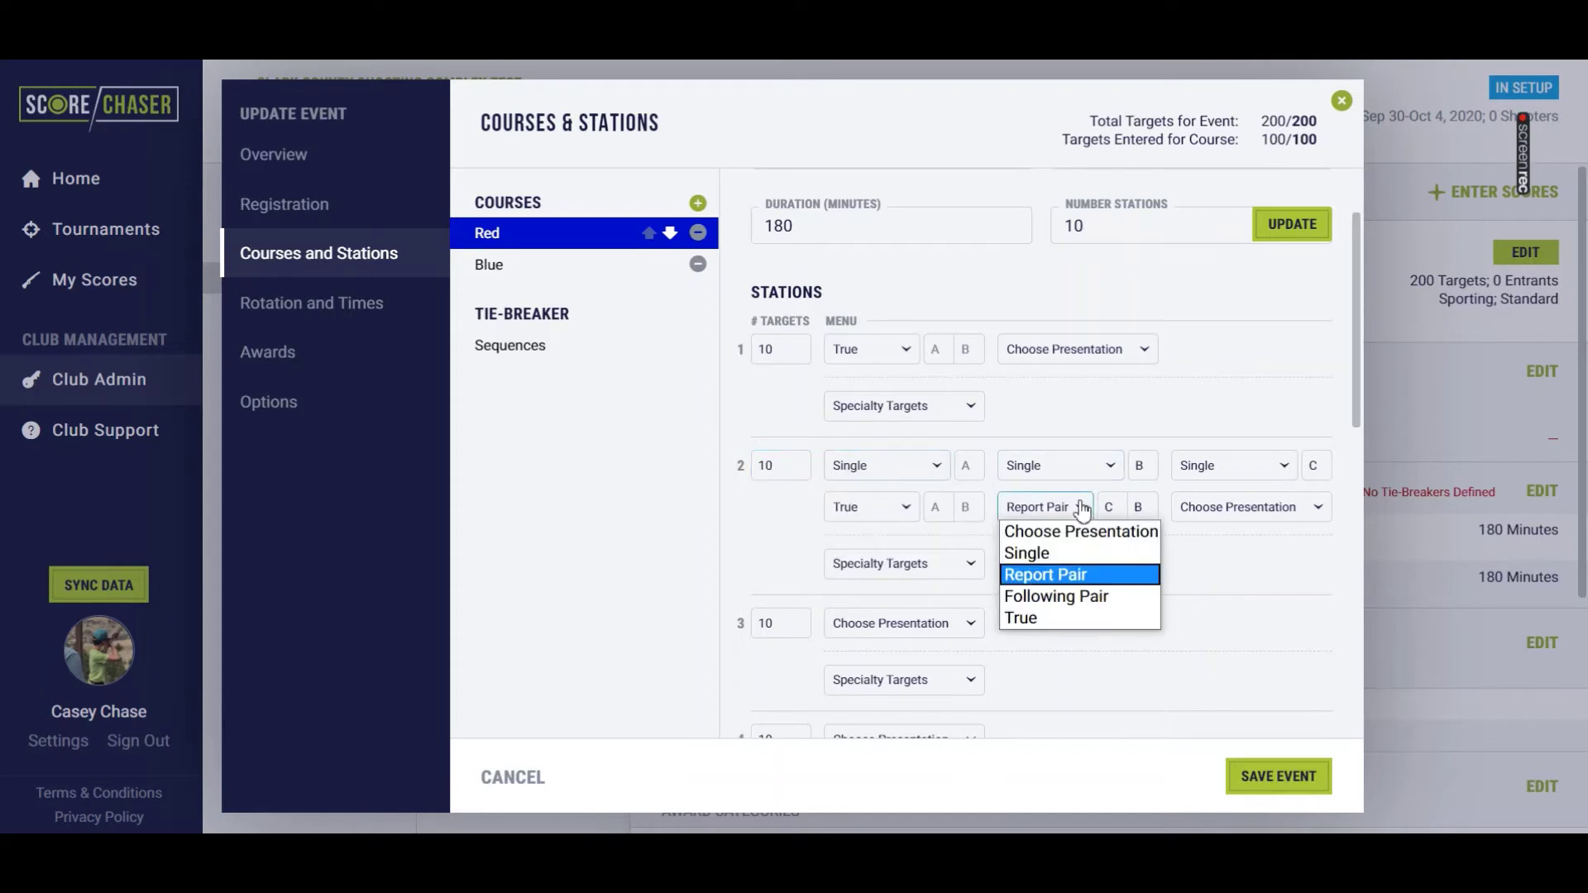
left_click(1066, 521)
left_click(901, 507)
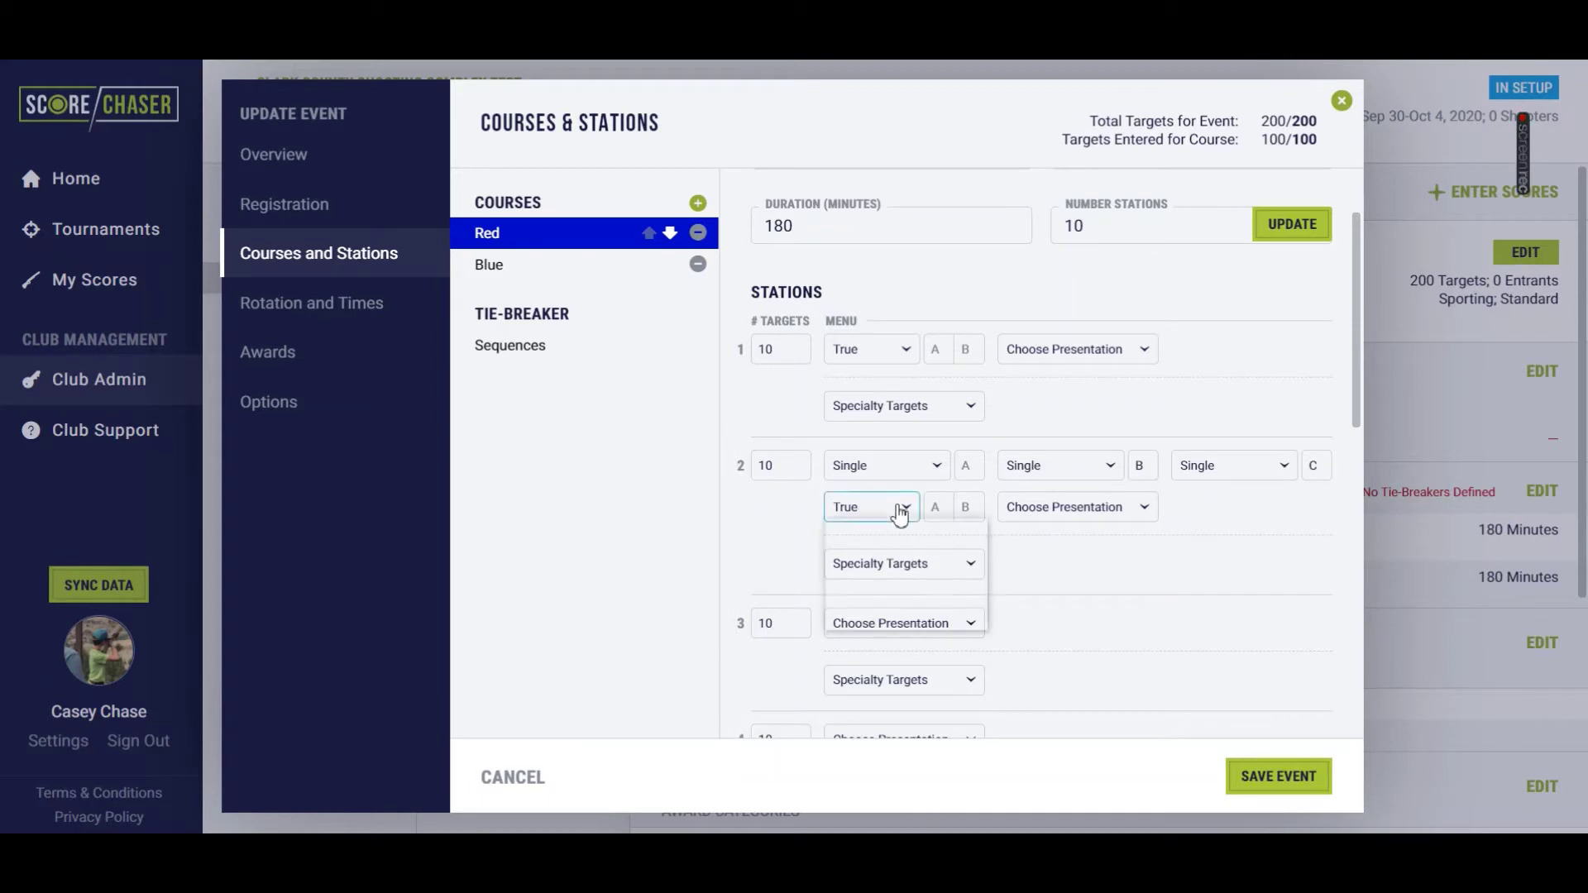
left_click(907, 528)
left_click(1283, 467)
left_click(1199, 488)
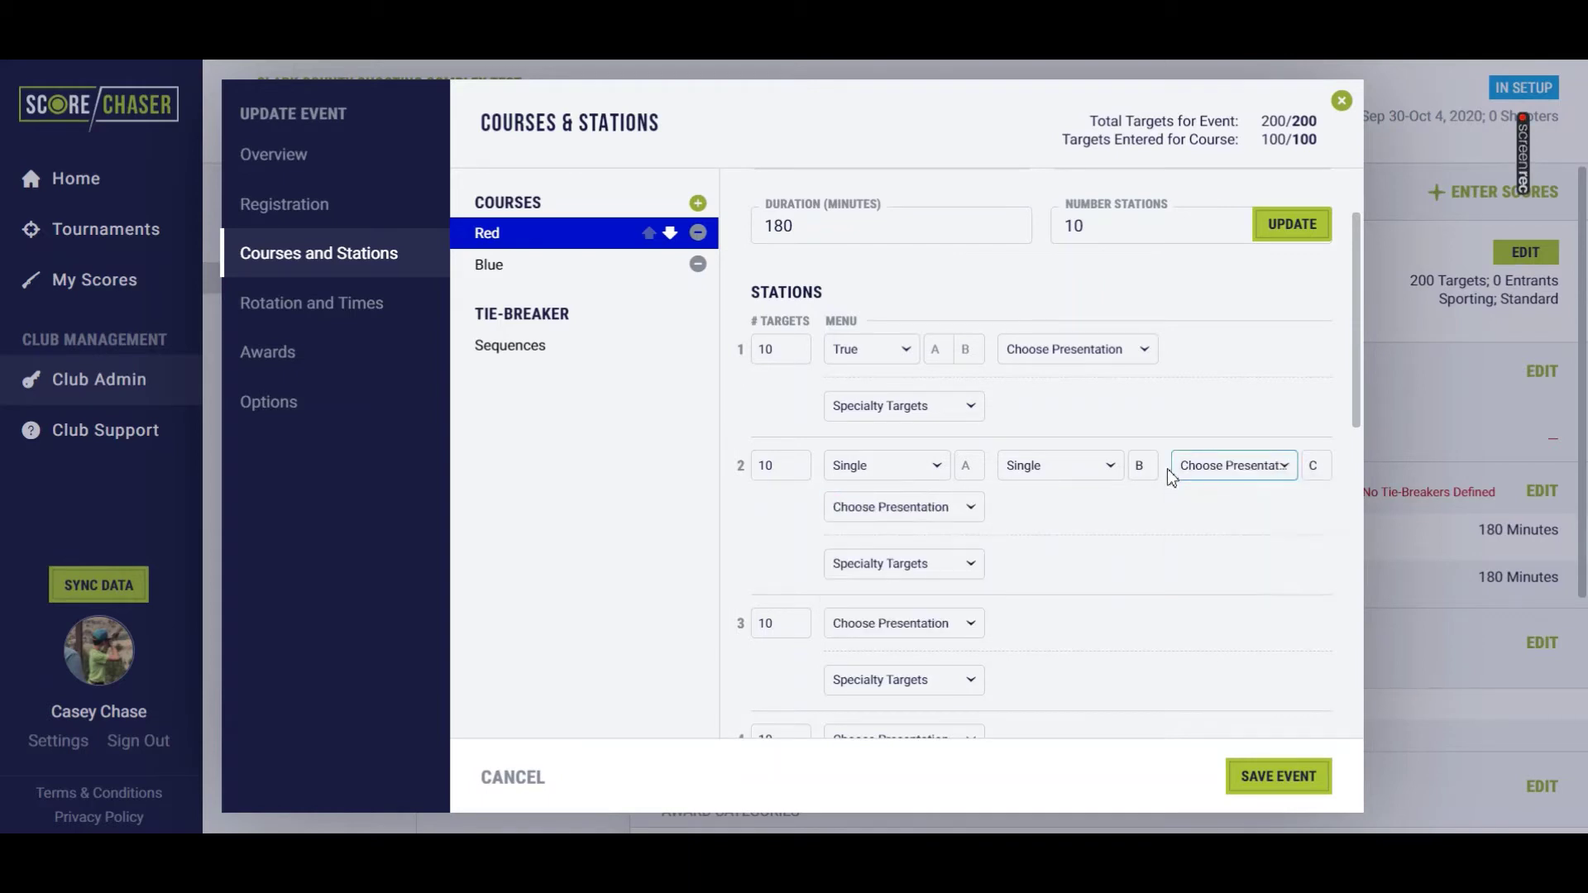
left_click(1067, 466)
left_click(1053, 491)
Step: Change station 2's first presentation to Report Pair
left_click(915, 464)
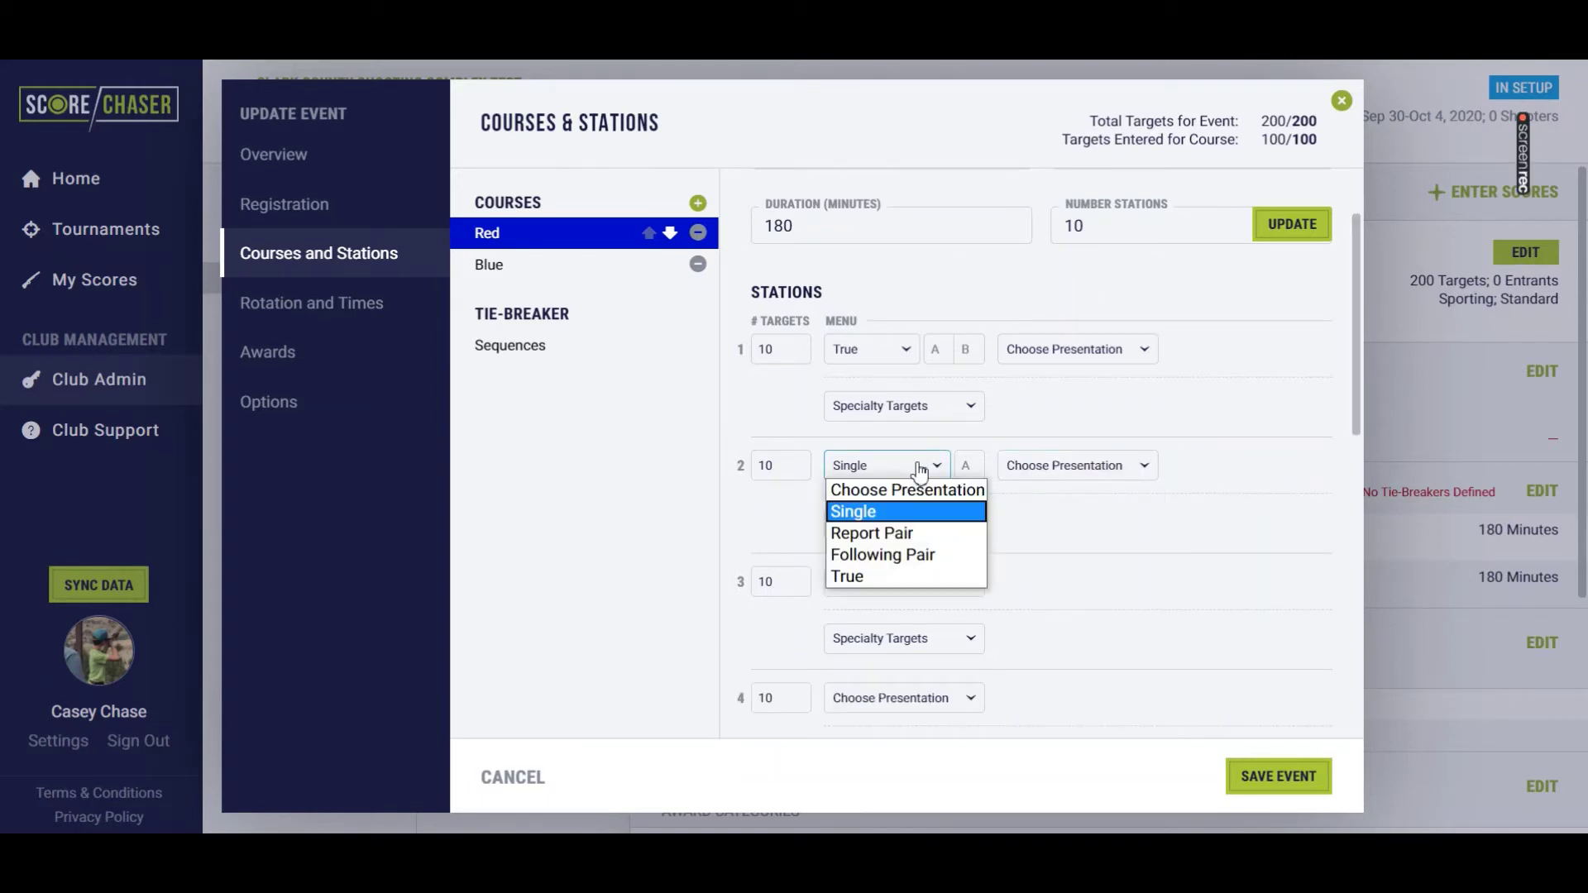
left_click(882, 532)
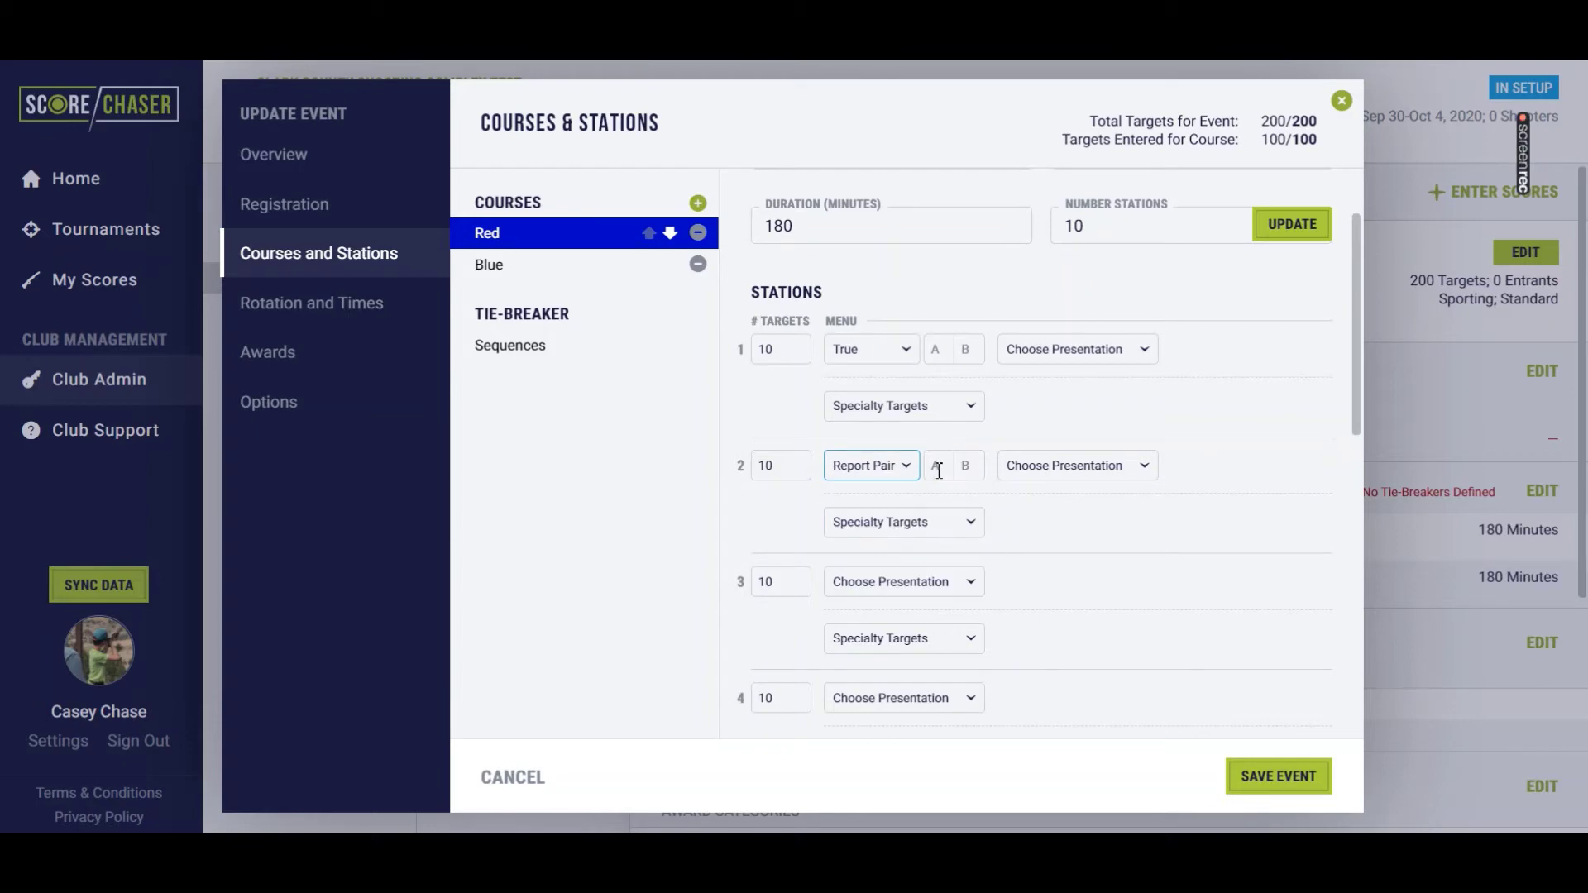
Step: Assign station 1's specialty targets as Mini for B and Rabbit for A, and save the event
left_click(845, 420)
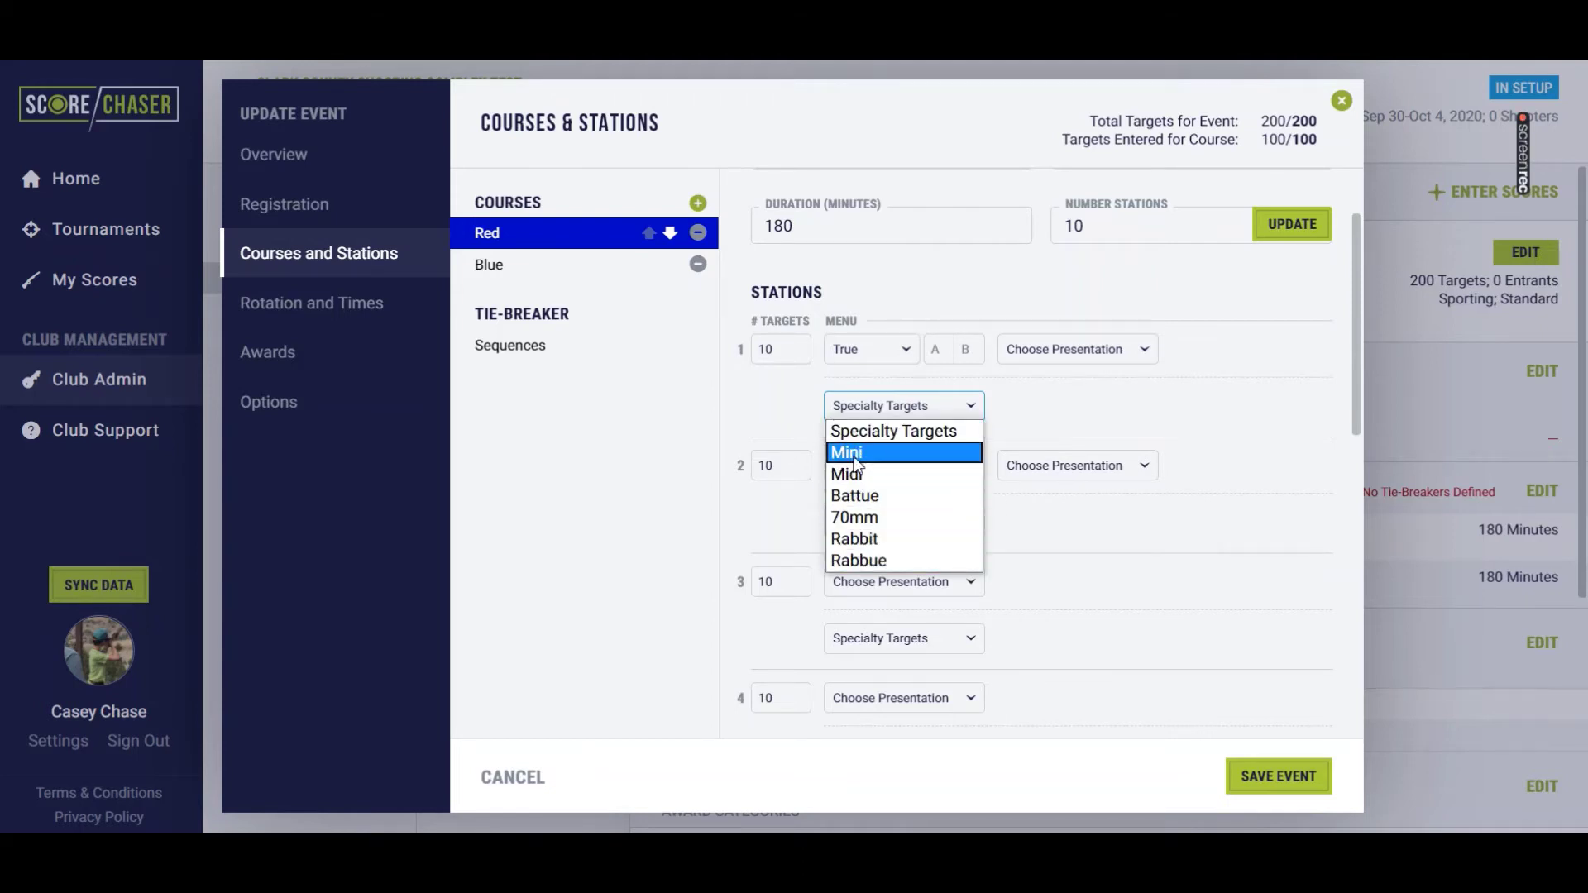
left_click(855, 457)
left_click(969, 406)
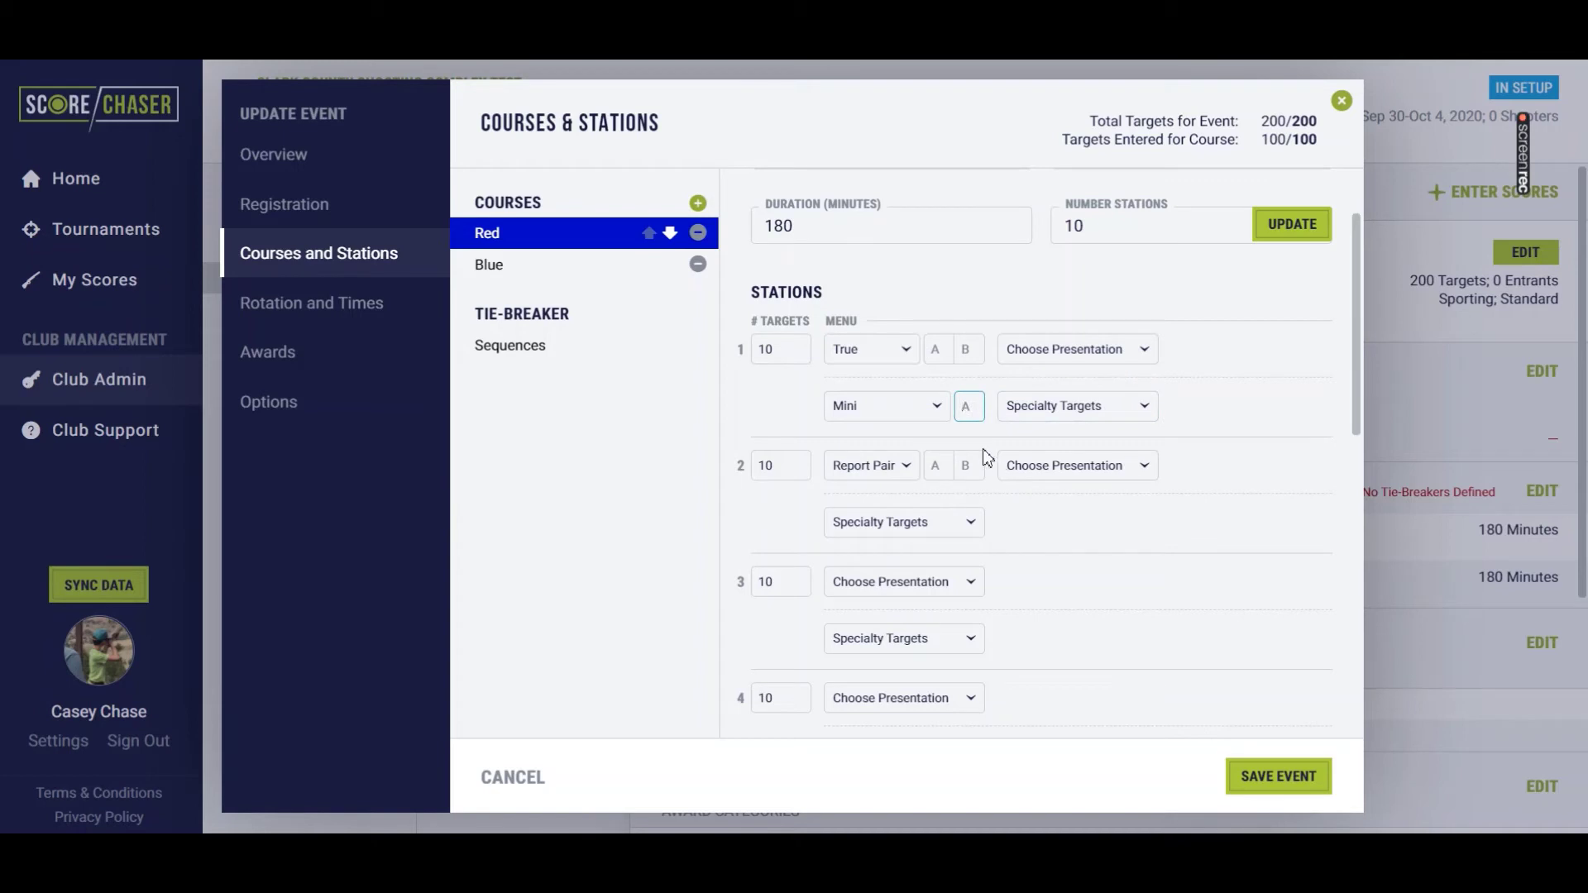
type("B")
left_click(1084, 406)
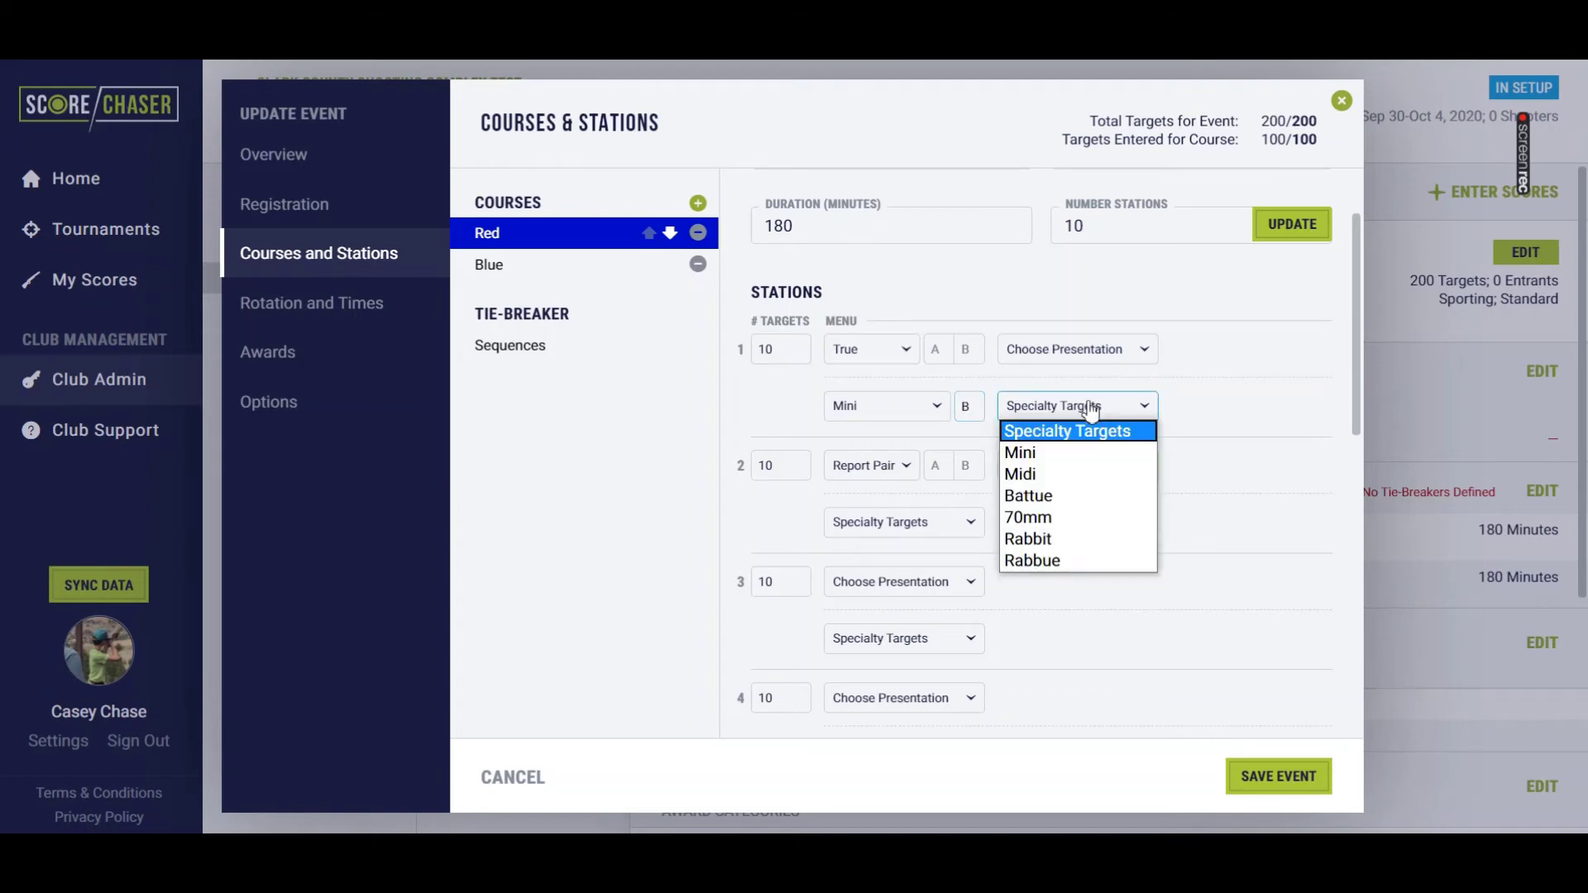
left_click(1044, 538)
left_click(1145, 406)
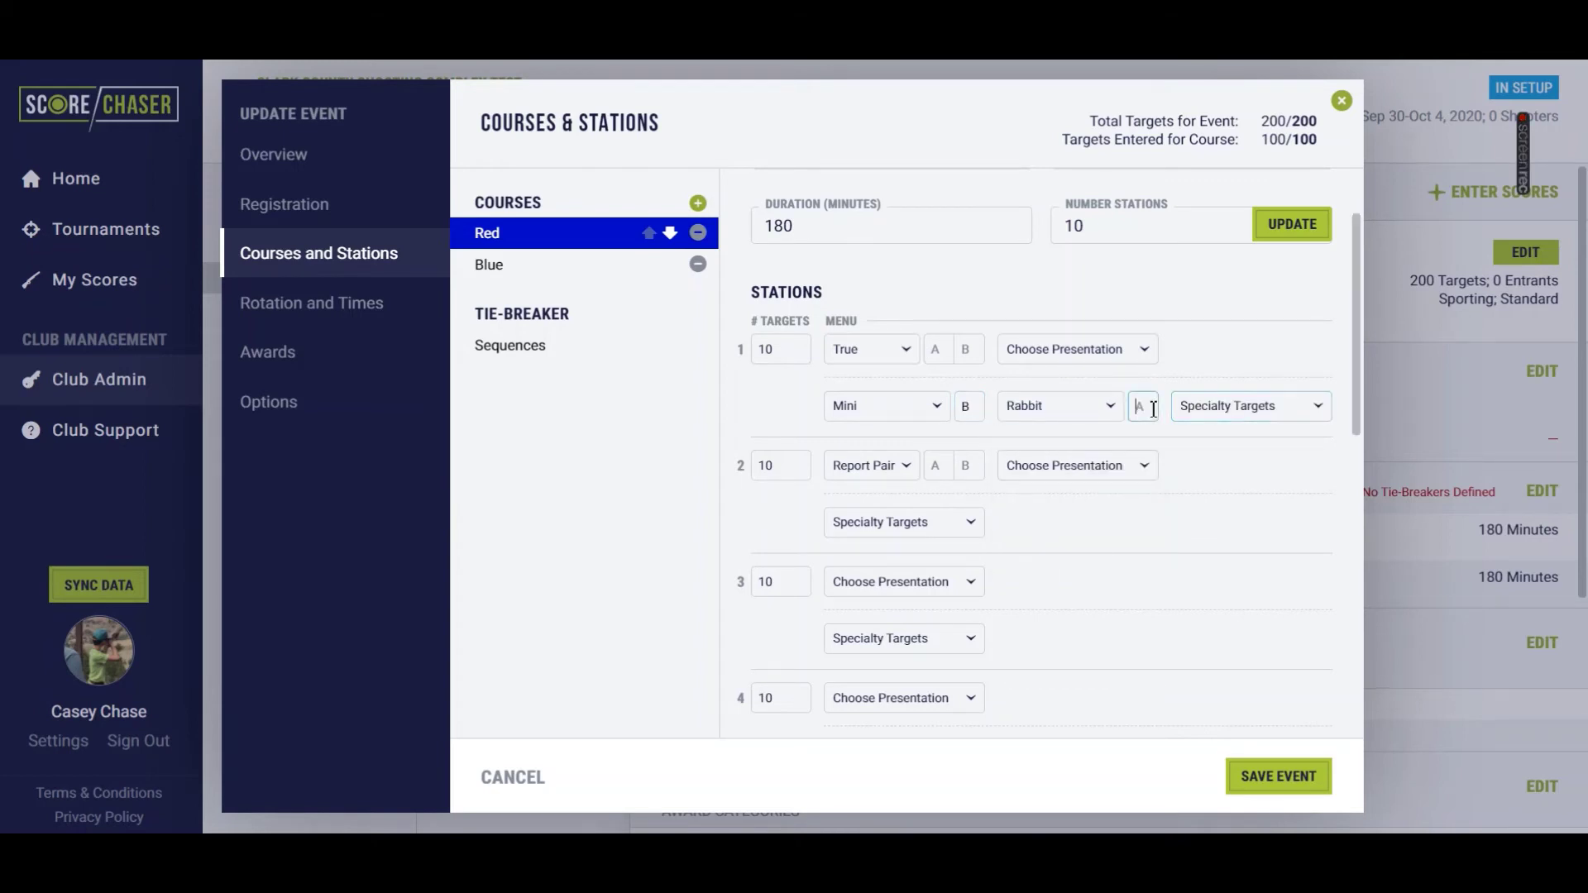
type("A")
key("Tab")
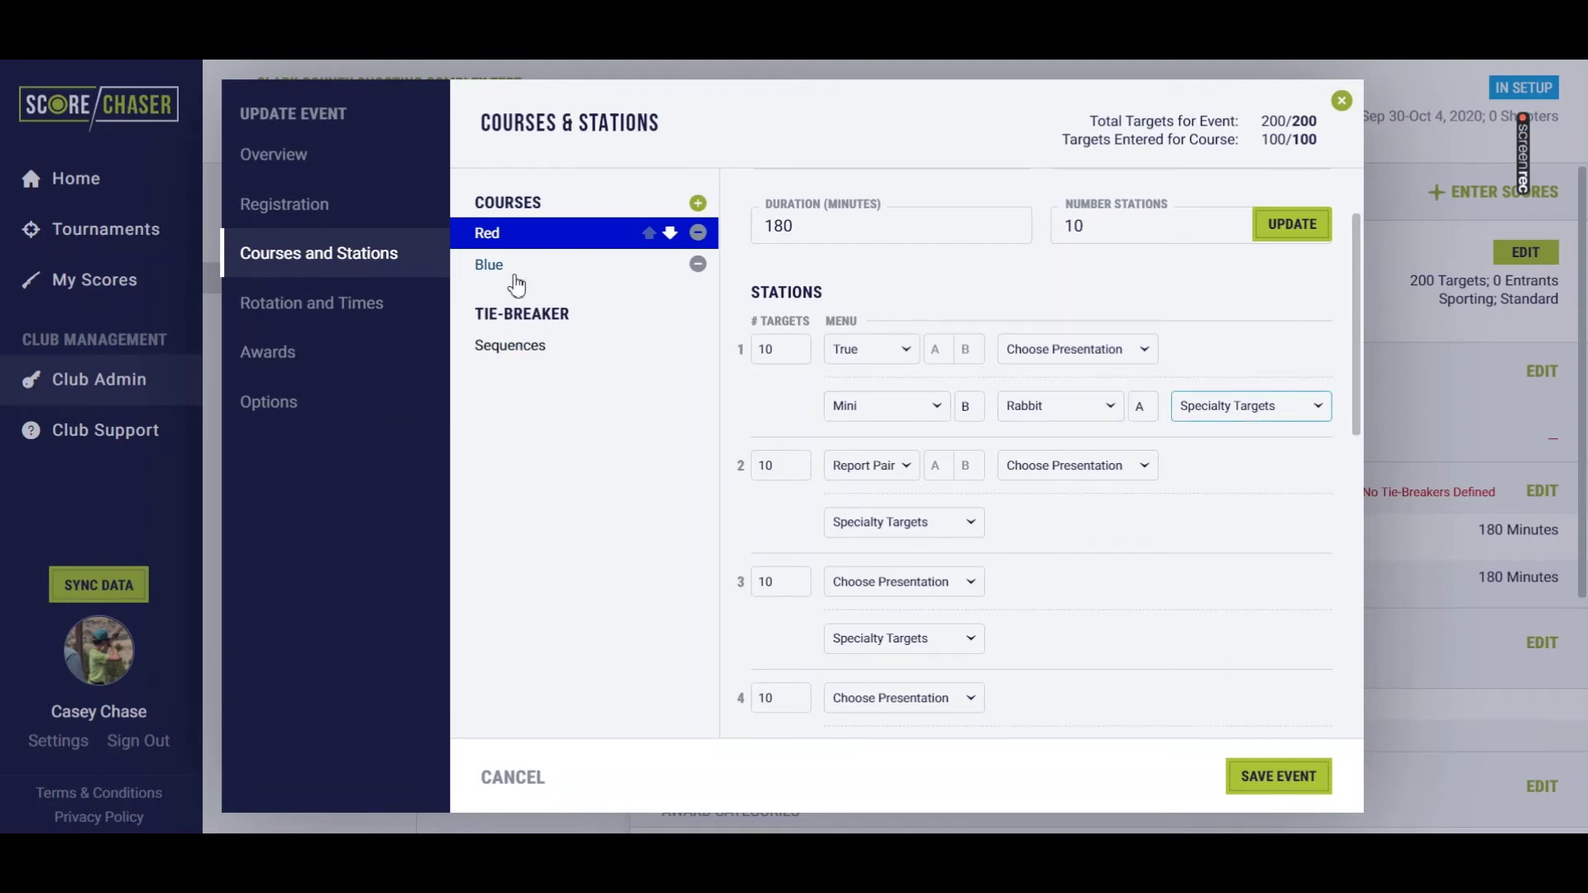
left_click(1274, 777)
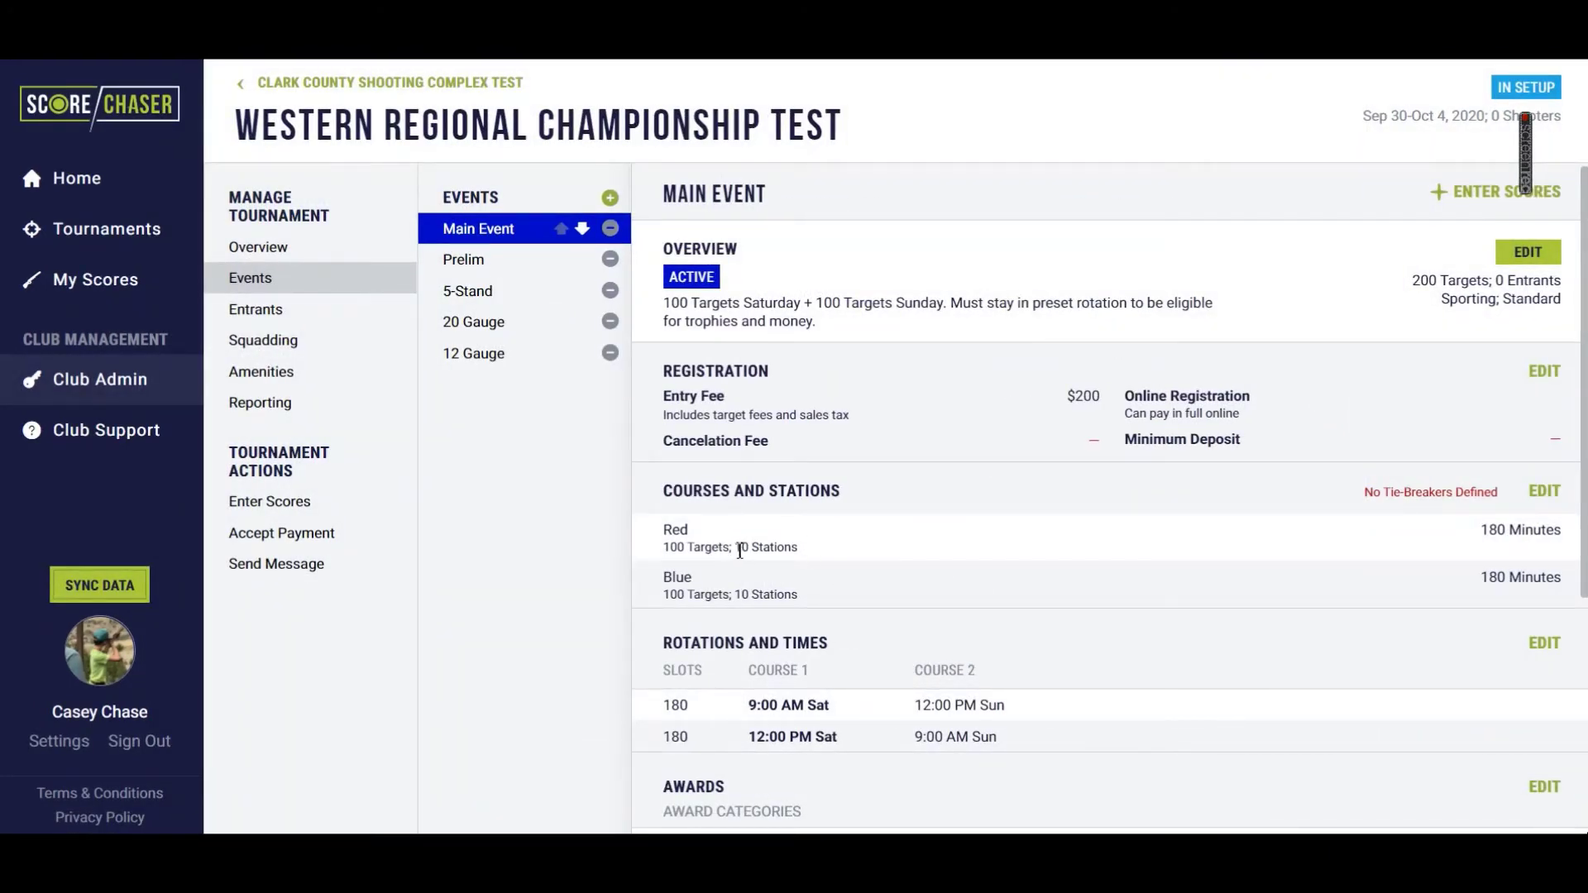
left_click_drag(736, 549, 808, 595)
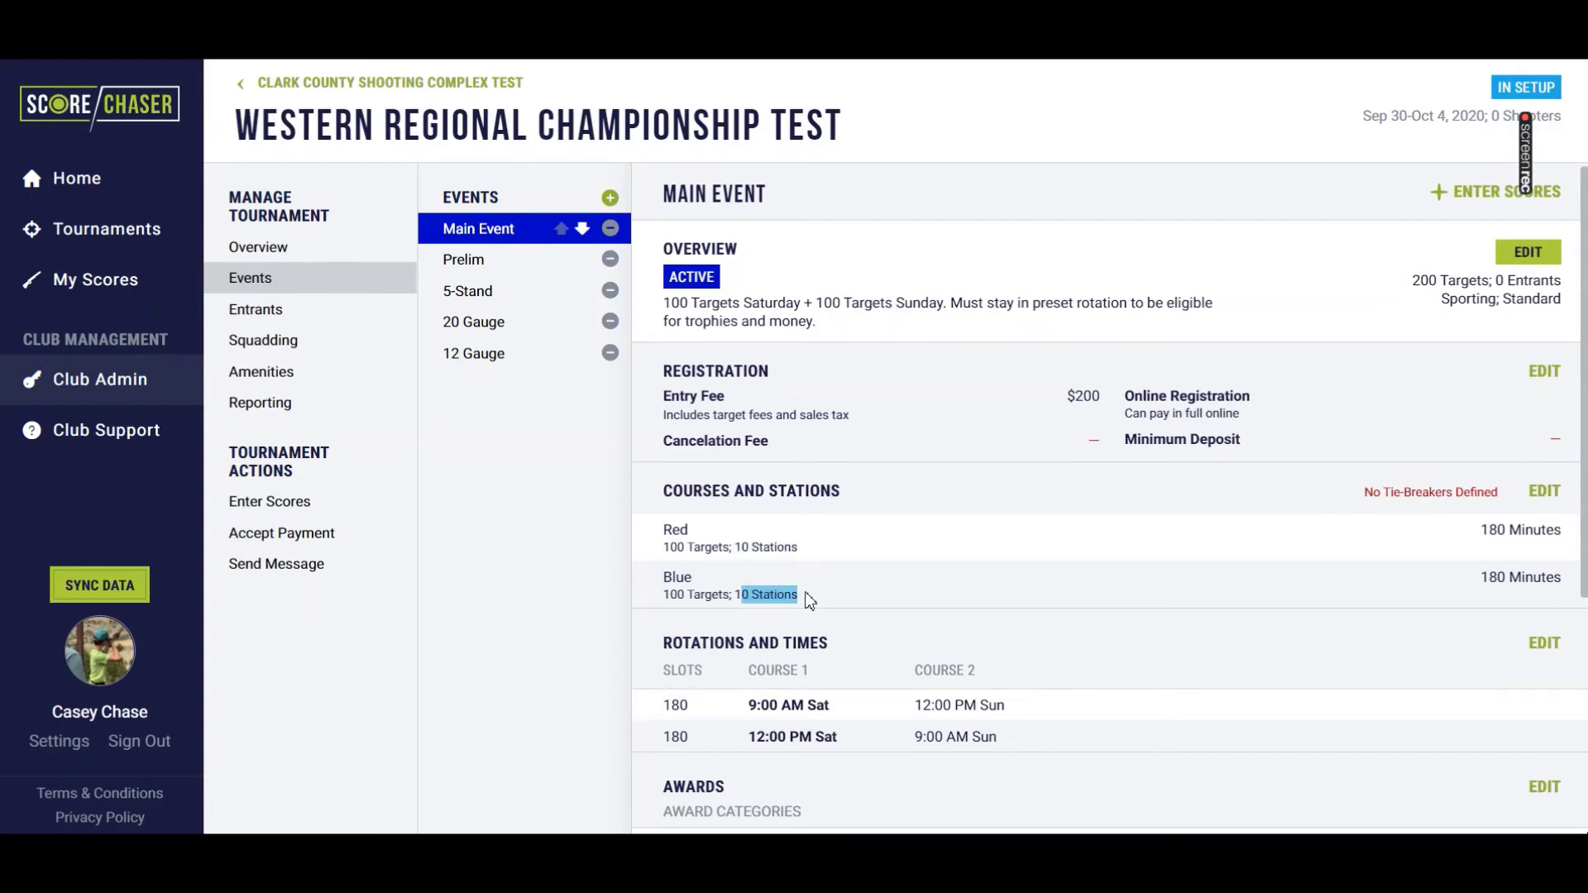
left_click(875, 587)
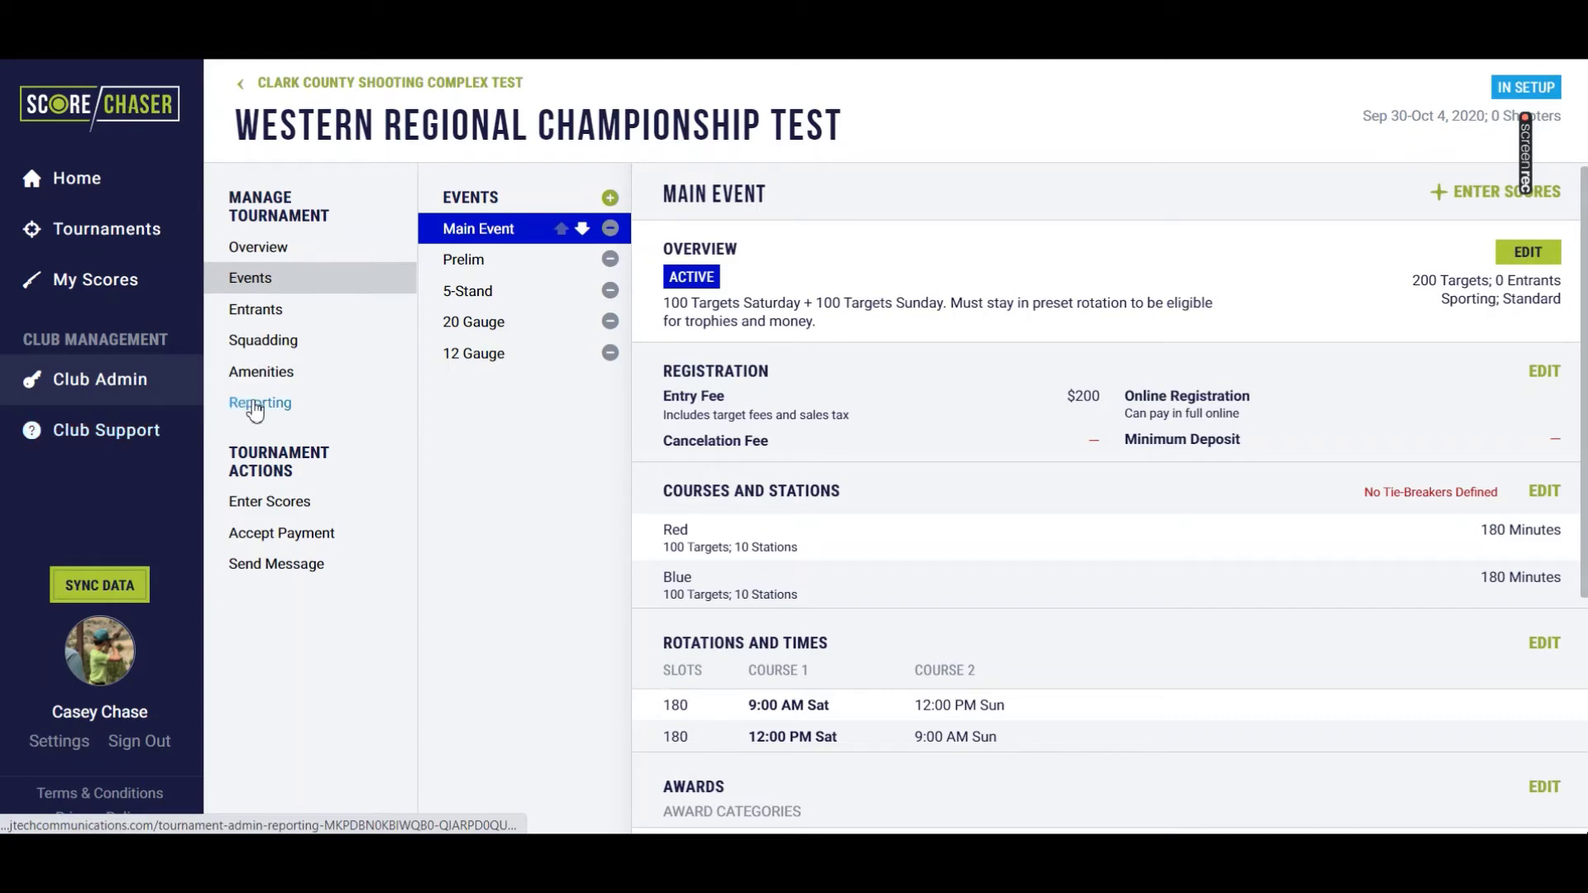
Step: Generate the Station Menus report for the Main Event in the Portrait - One Station orientation
left_click(287, 404)
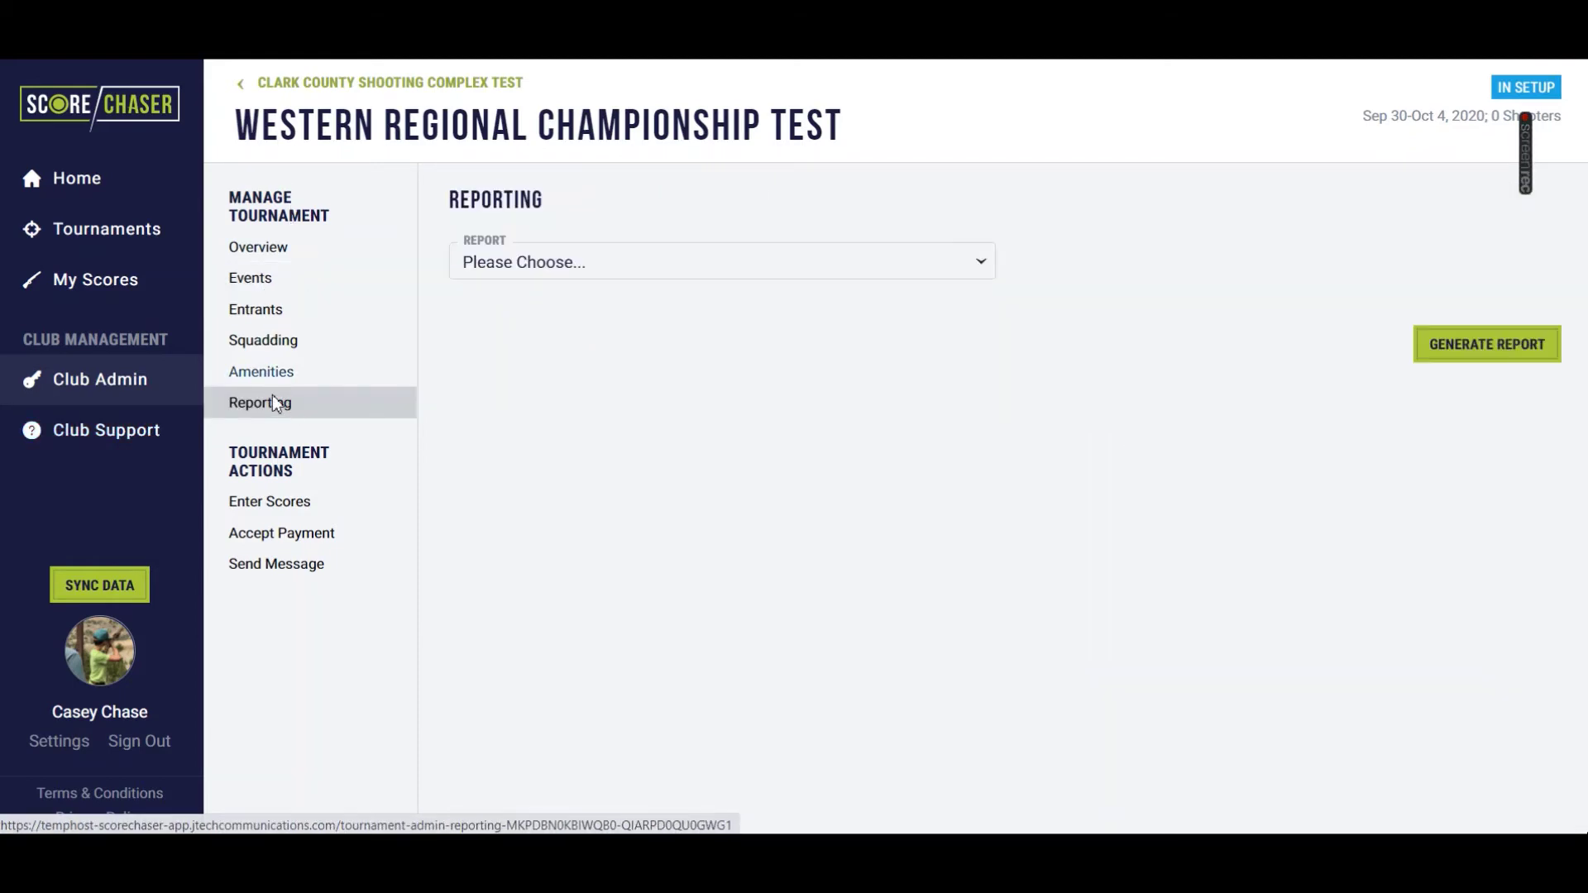
left_click(568, 272)
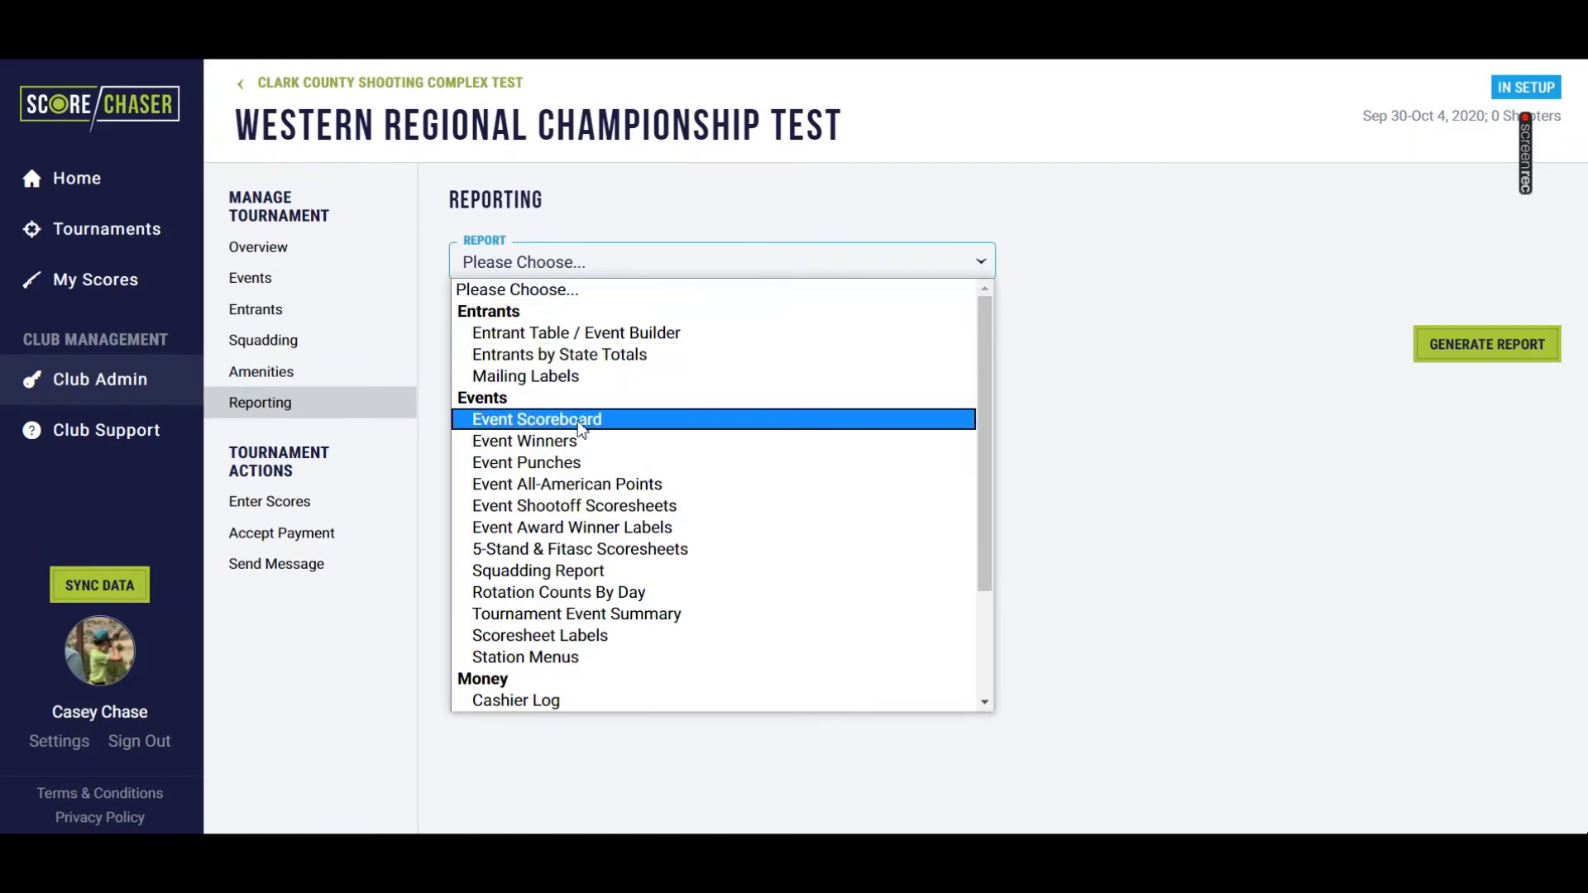
scroll(583, 460, "down", 3)
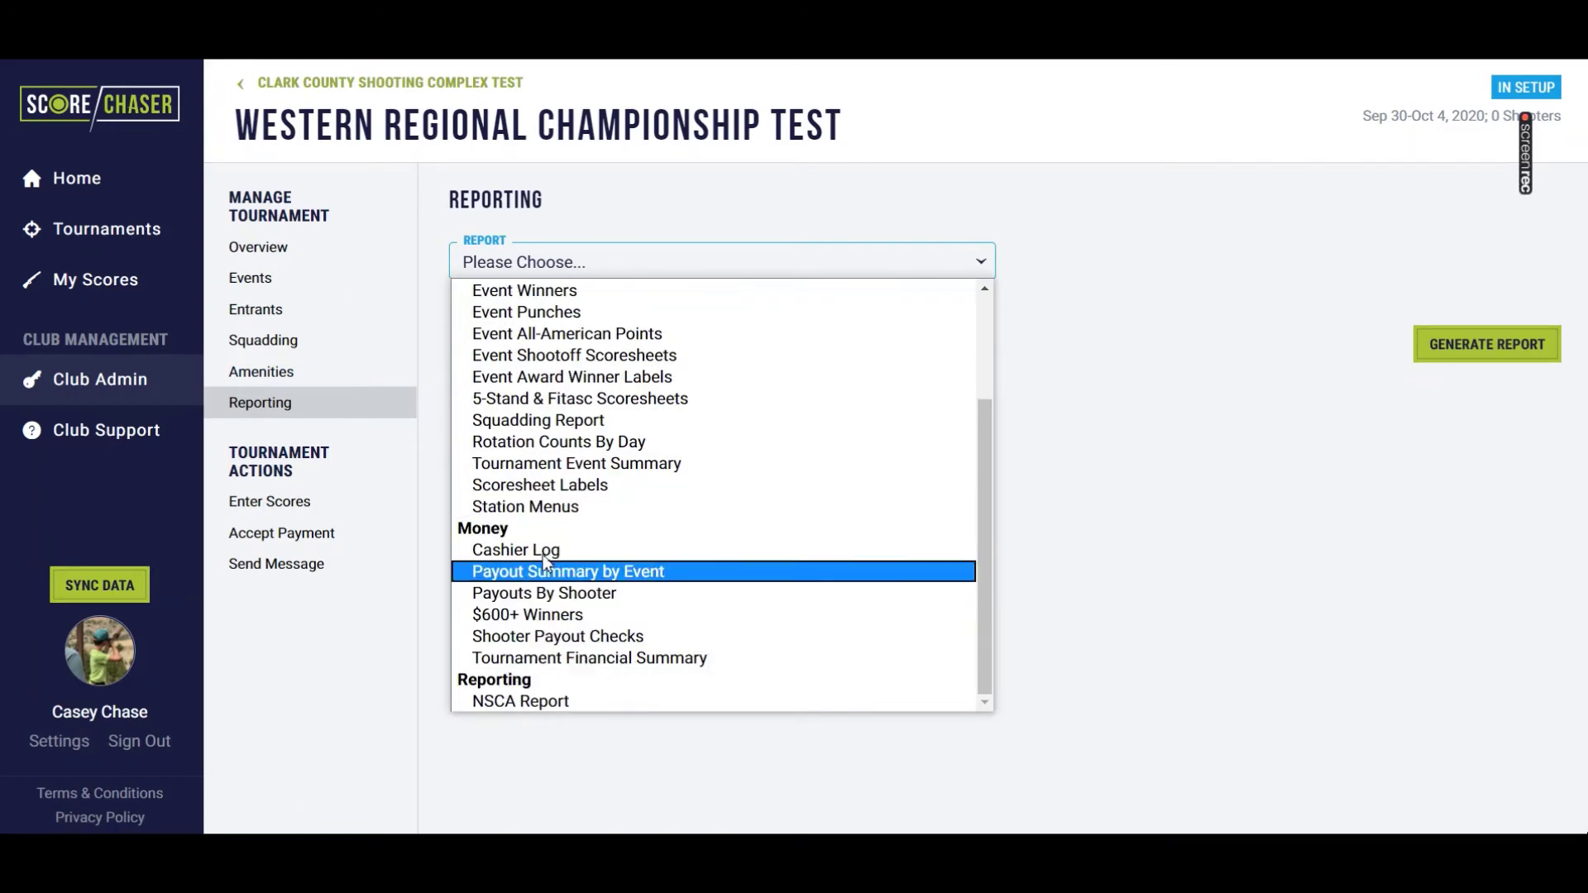
left_click(569, 508)
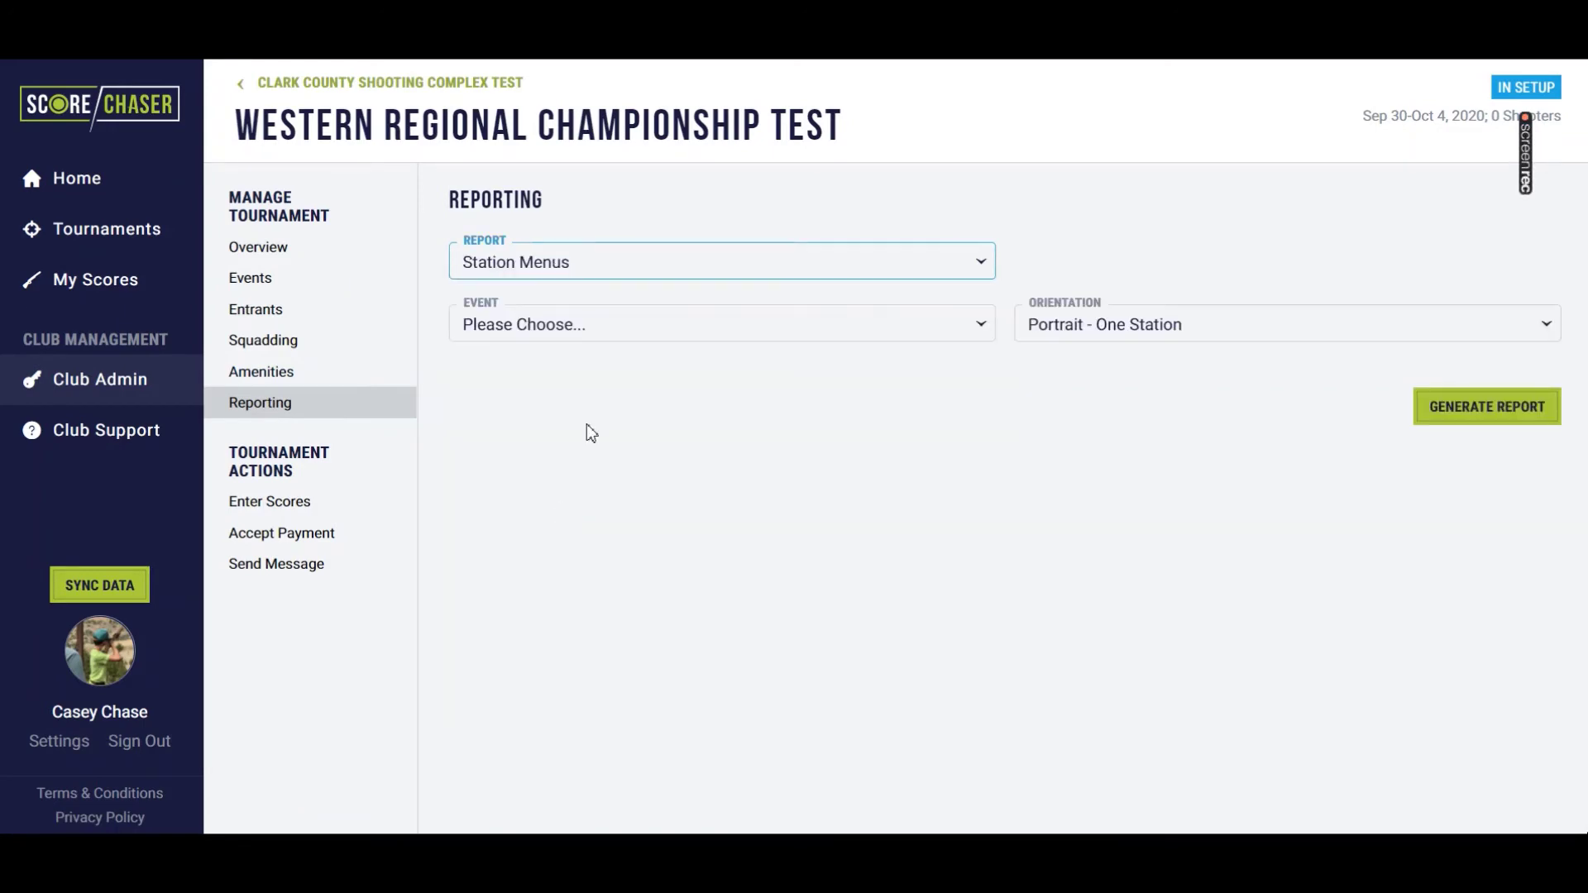
left_click(606, 329)
left_click(578, 373)
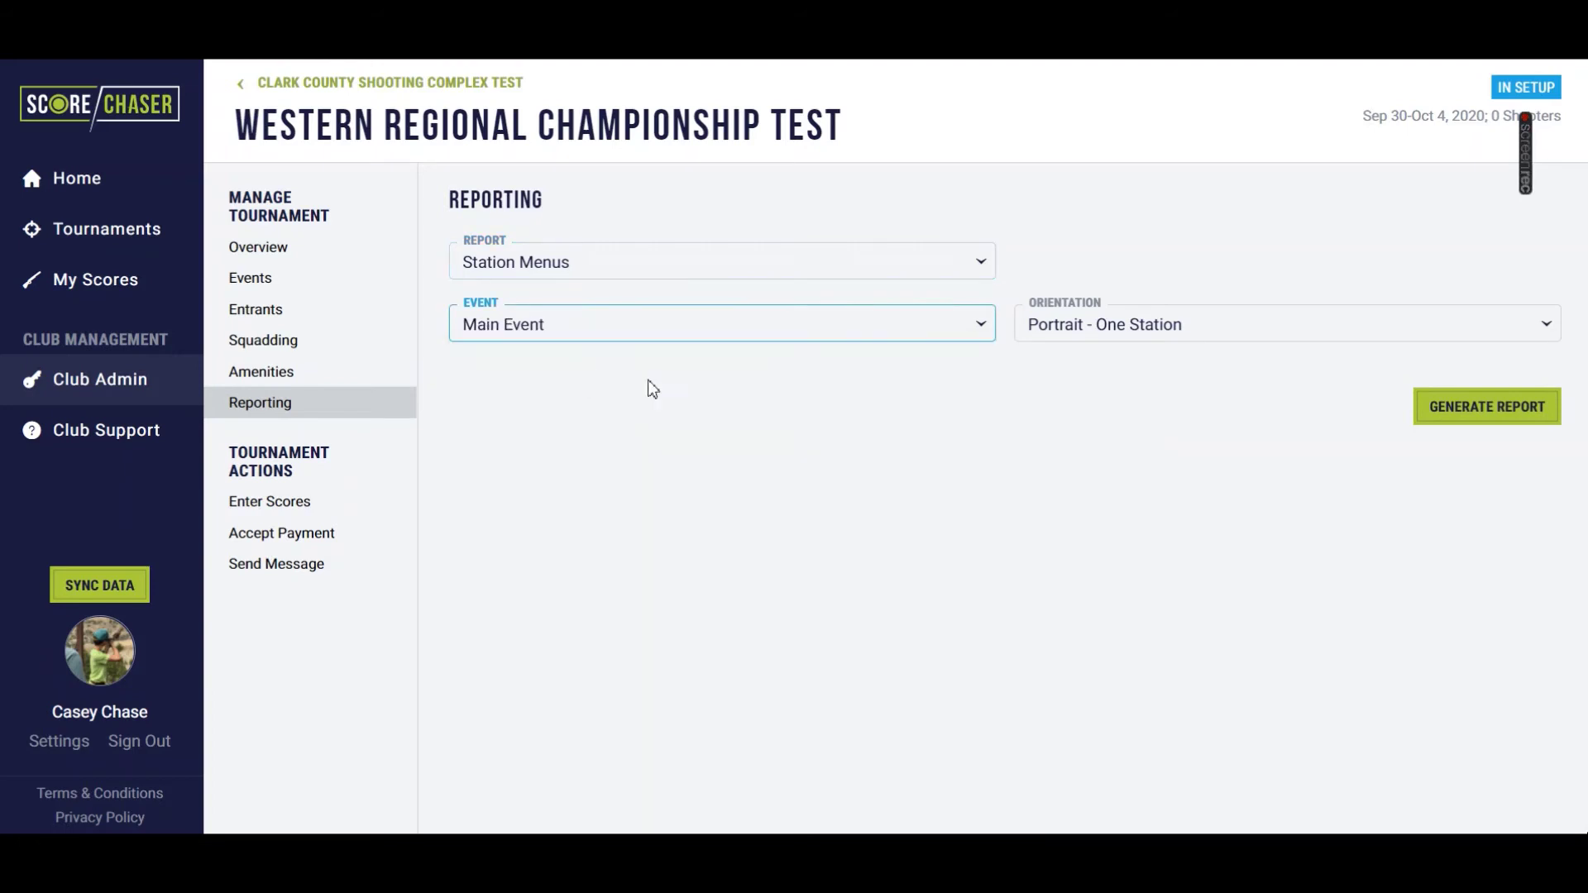
left_click(1096, 324)
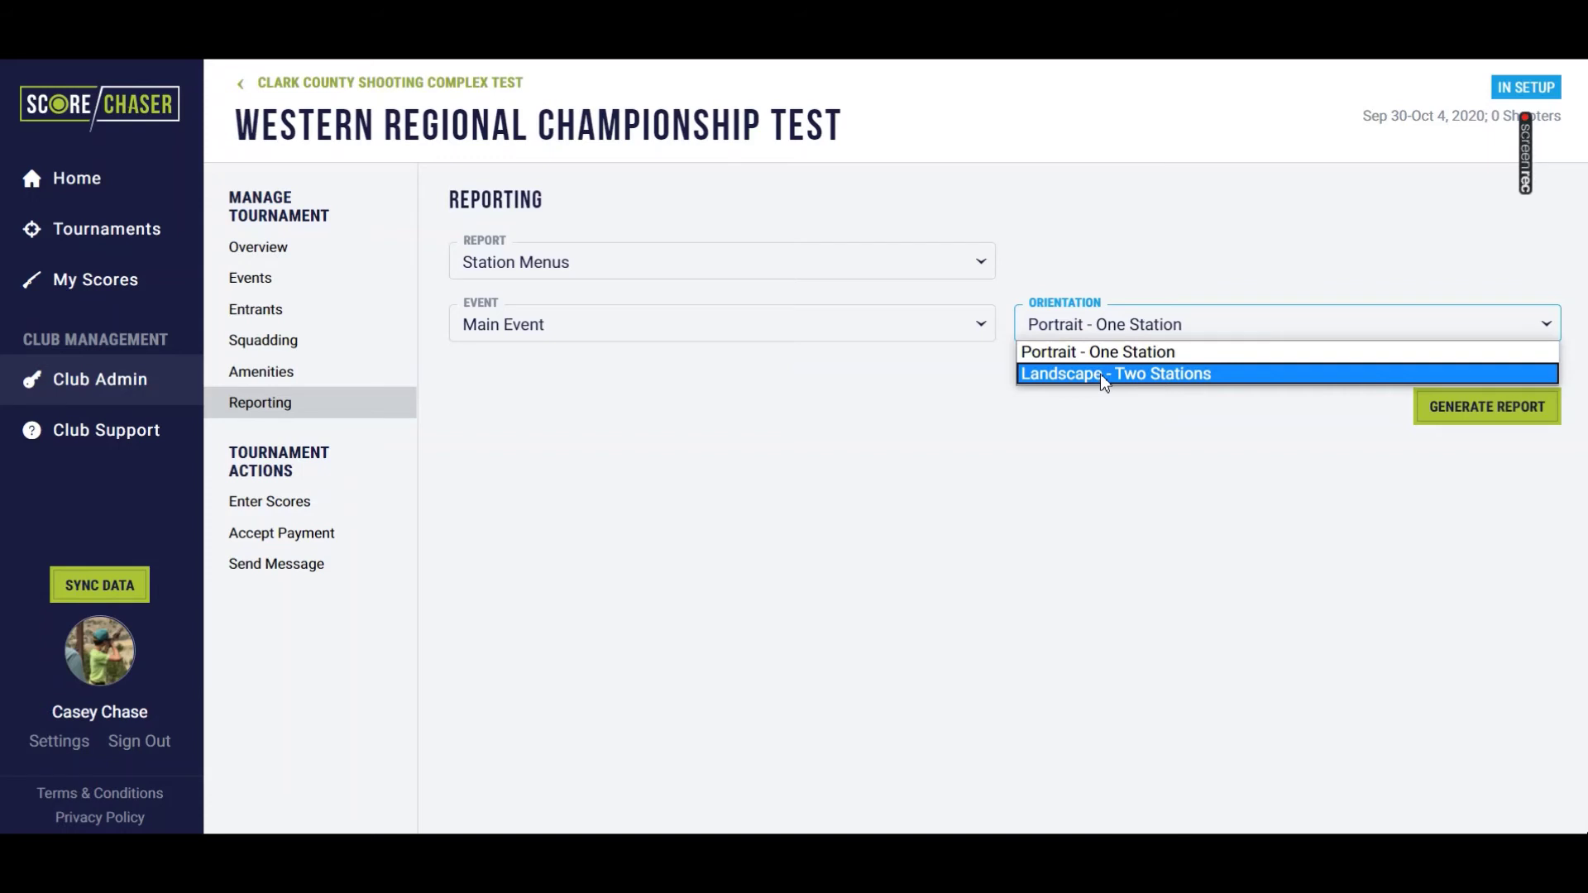
left_click(1108, 351)
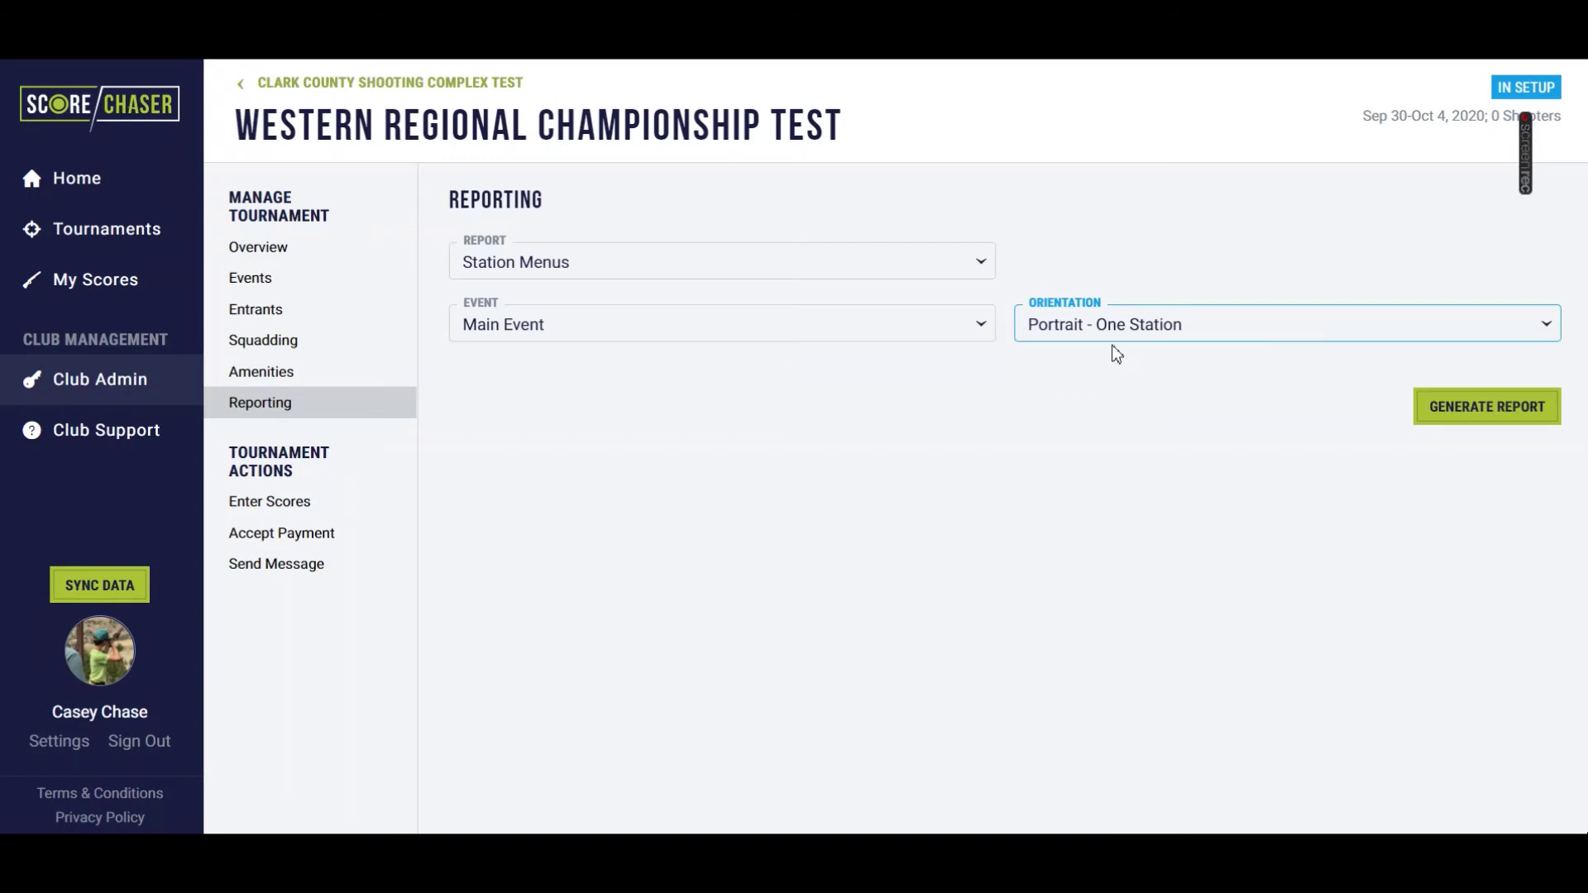
left_click(1534, 409)
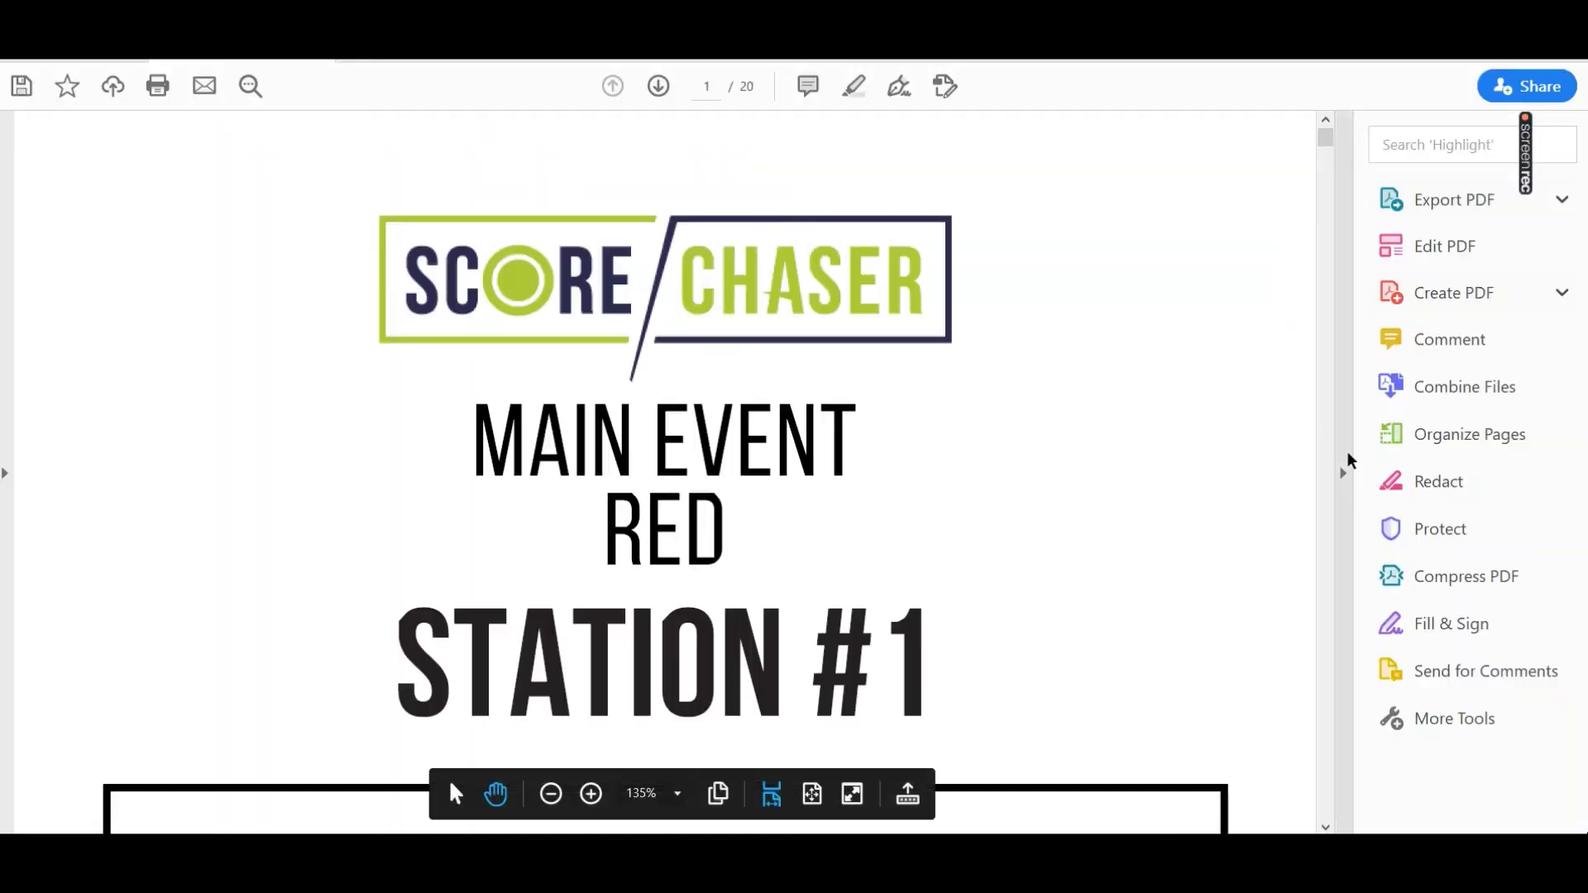
Step: Fit whole pages of the station menu PDF to the view and review the Red and Blue station sheets through the last page
left_click(1341, 473)
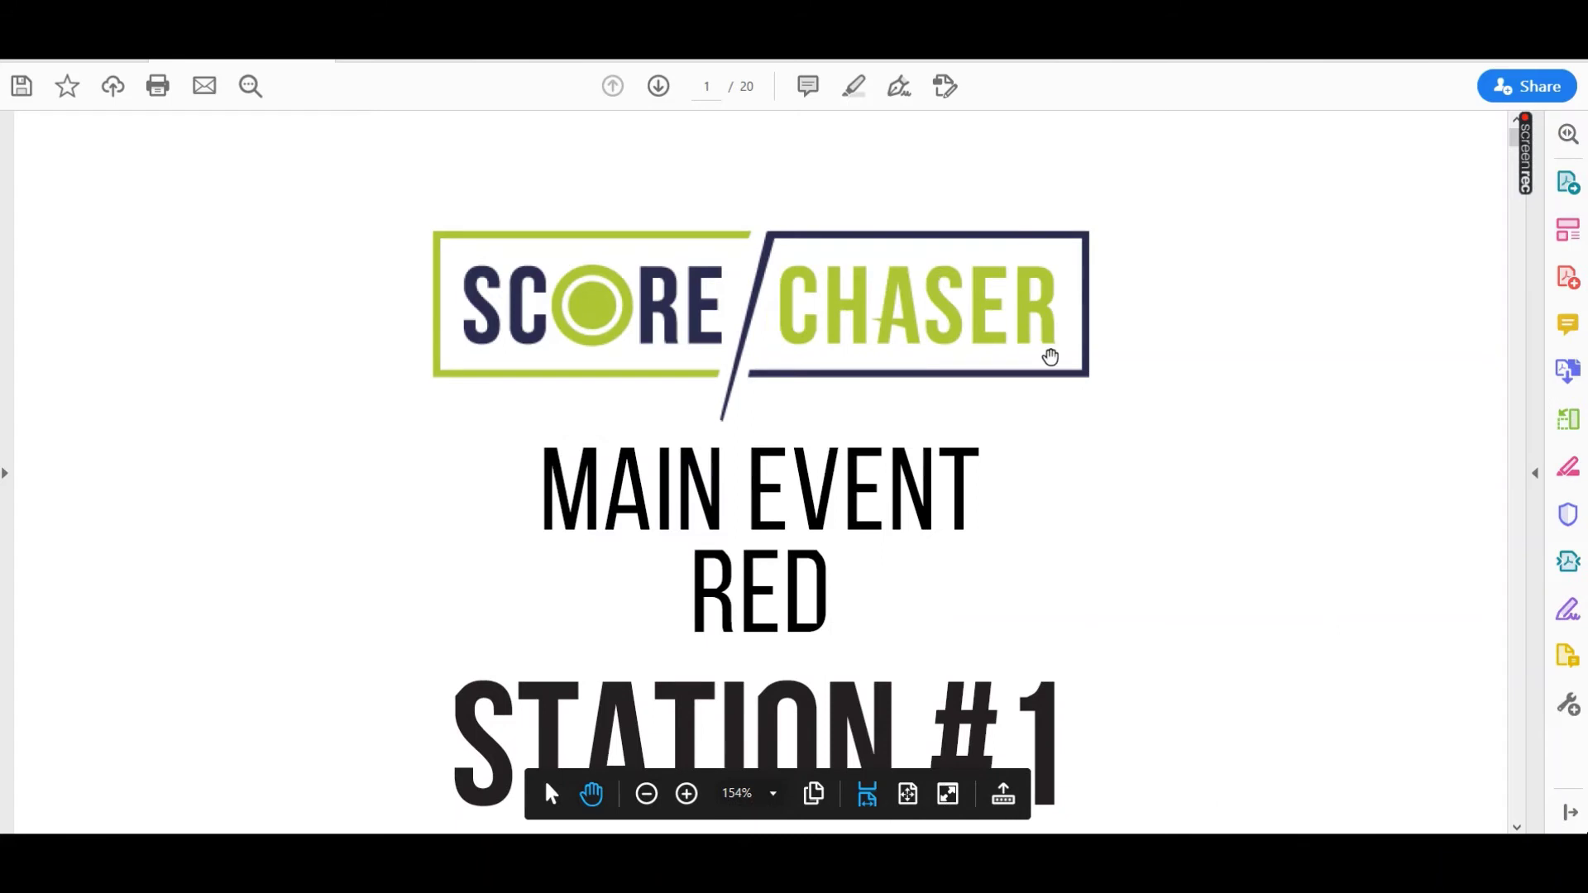
left_click(906, 795)
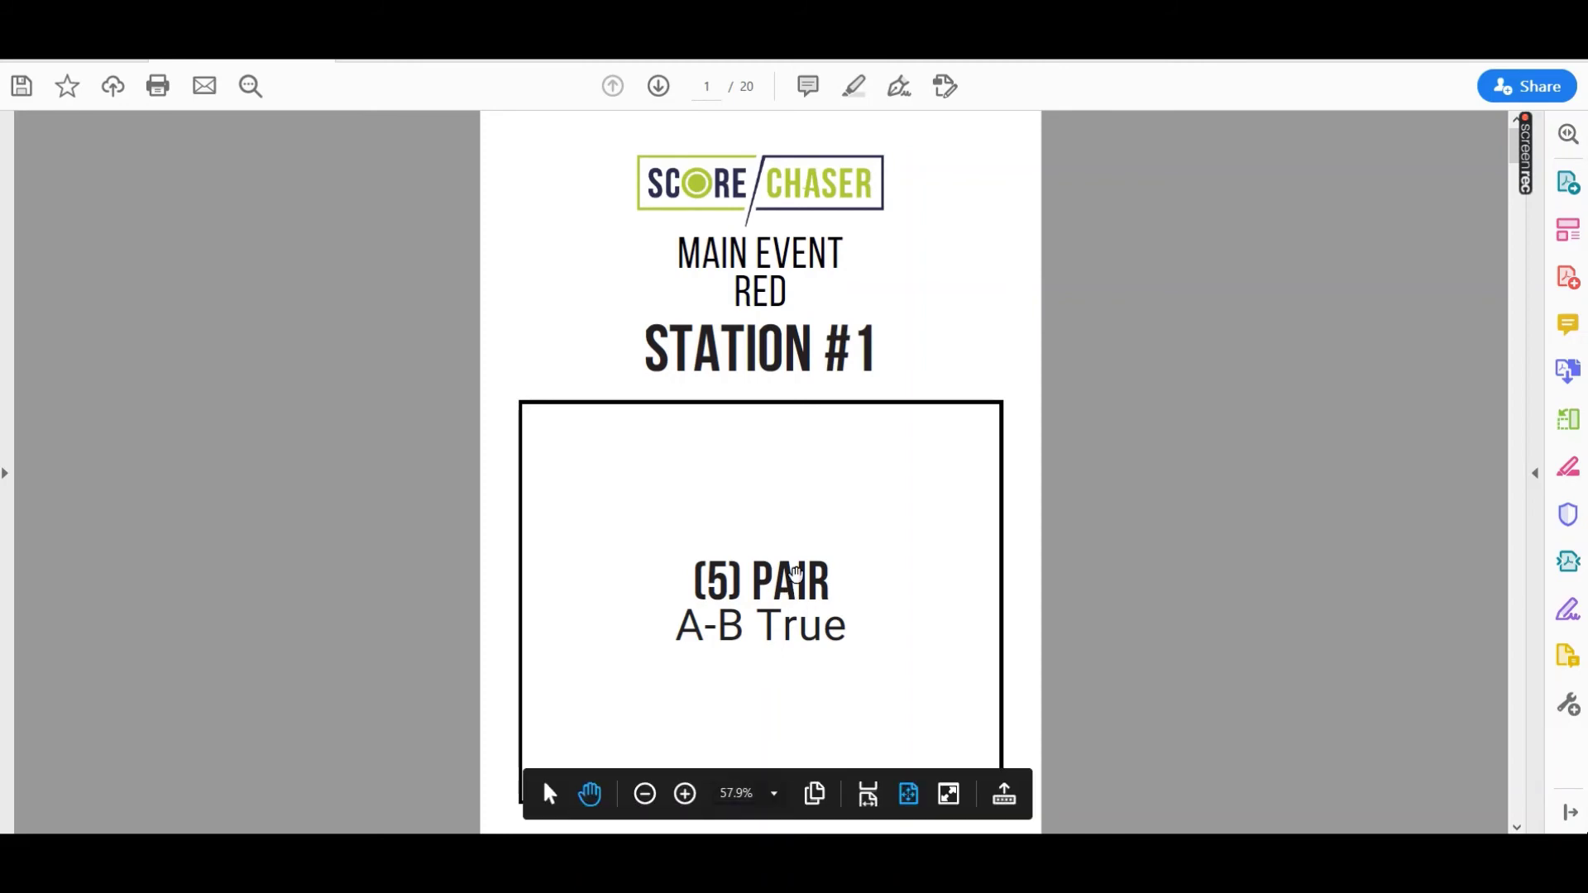
scroll(1023, 565, "down", 1)
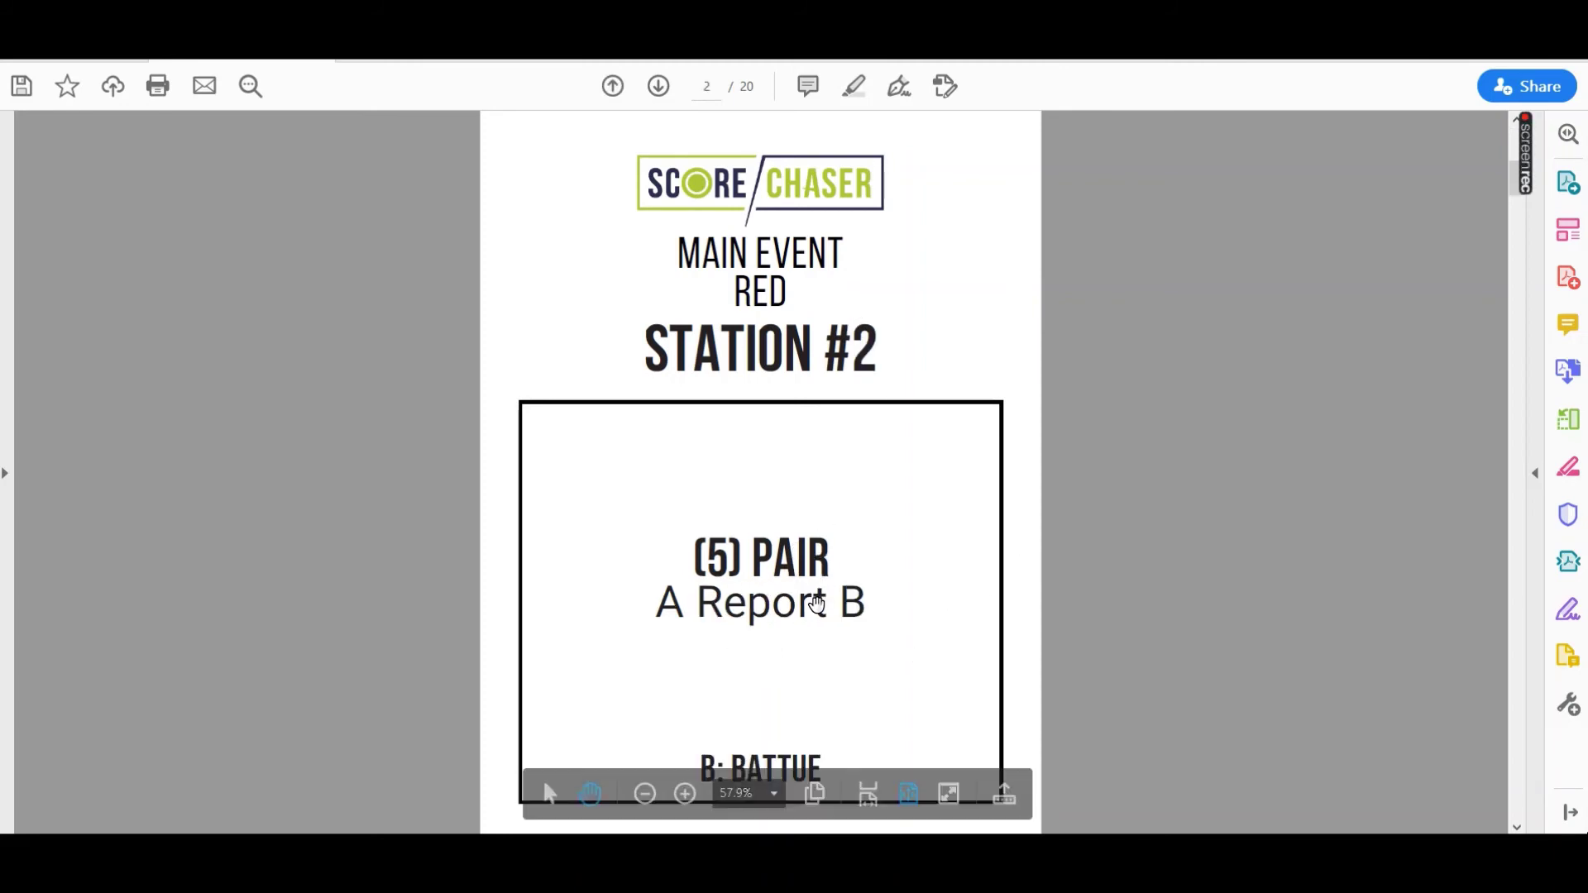
scroll(1248, 492, "down", 1)
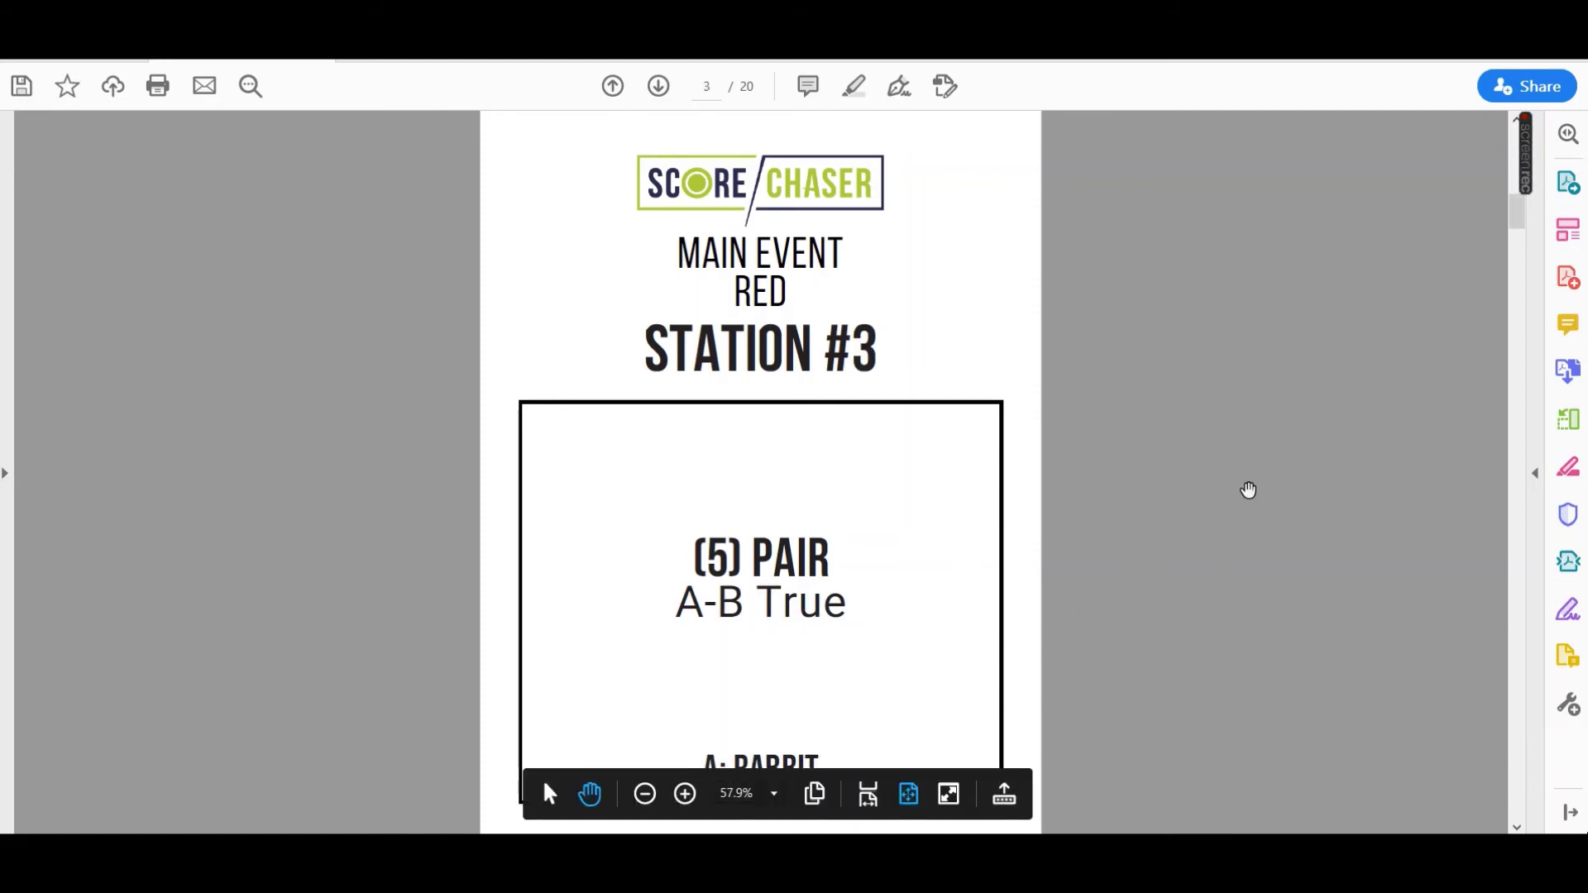
scroll(1249, 491, "down", 13)
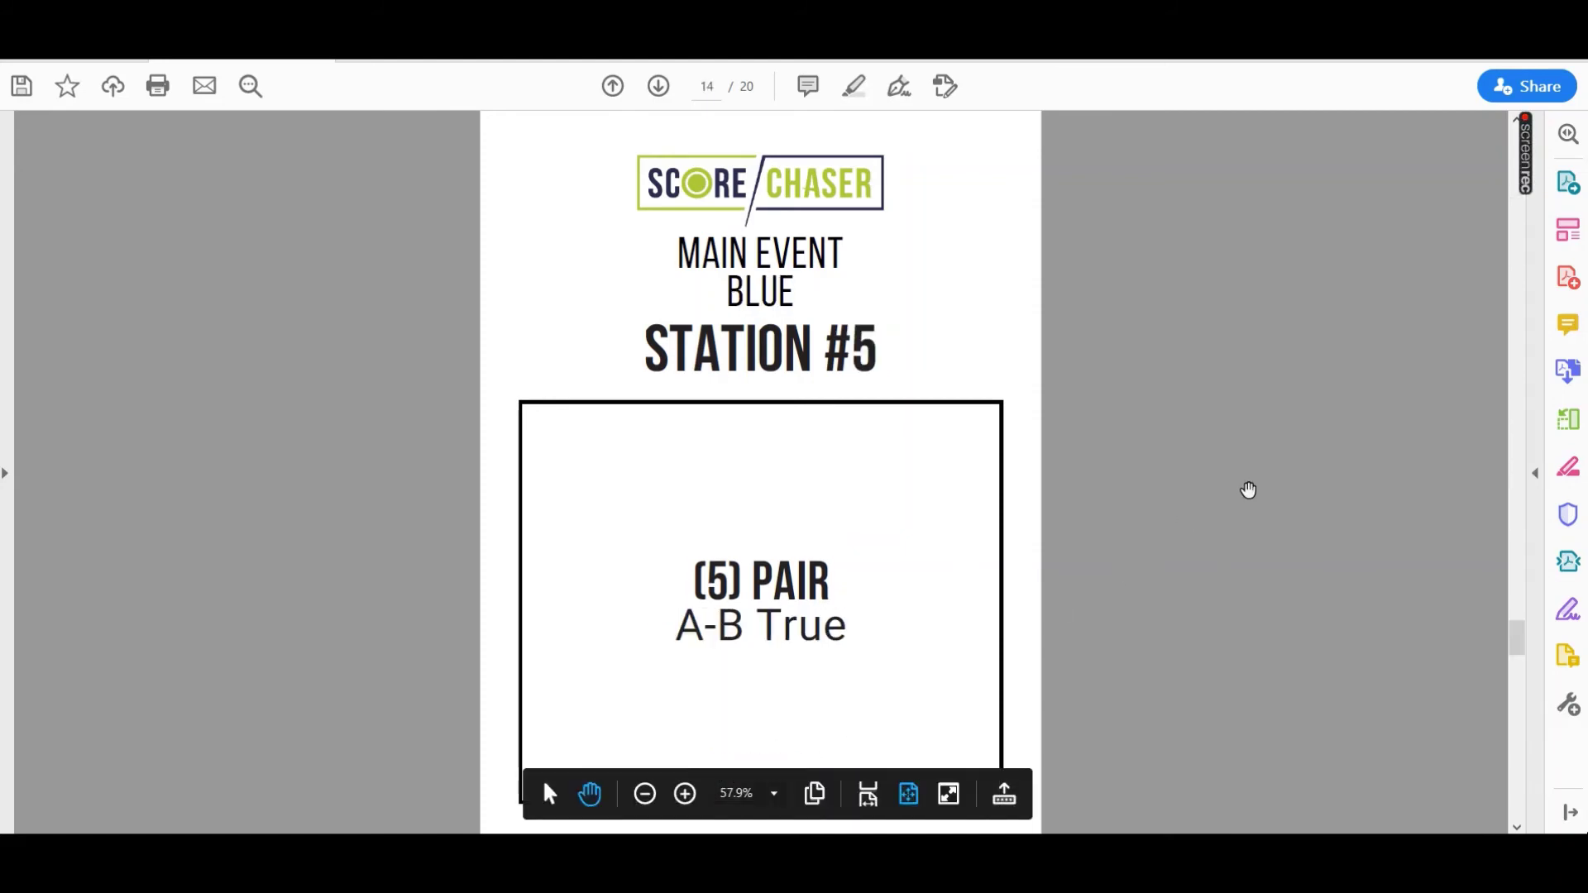
scroll(875, 401, "down", 2)
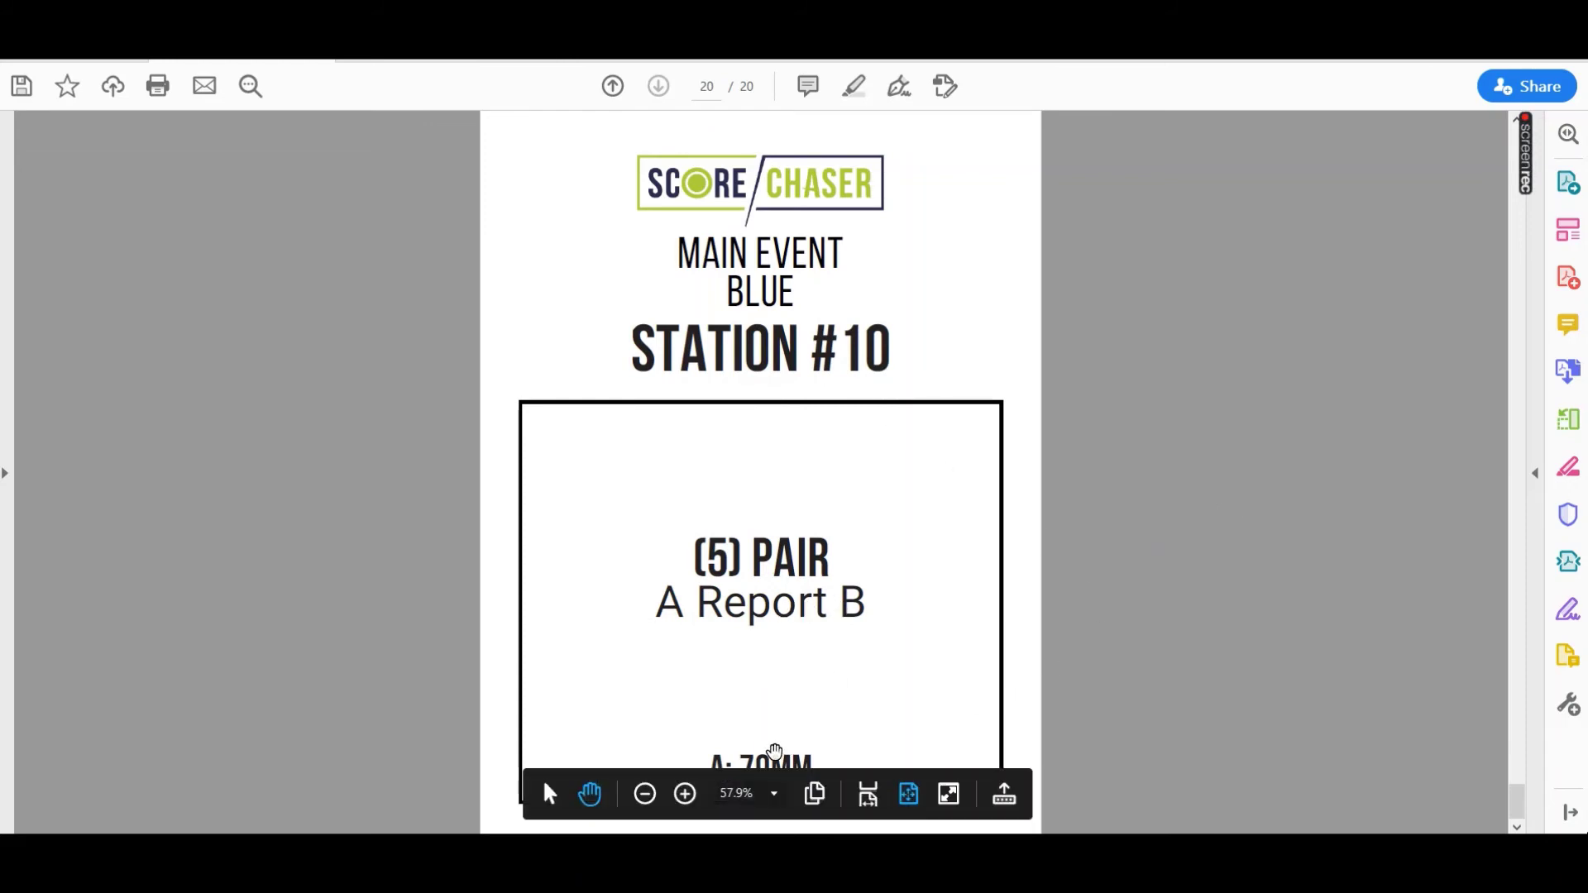
mouse_move(1524, 217)
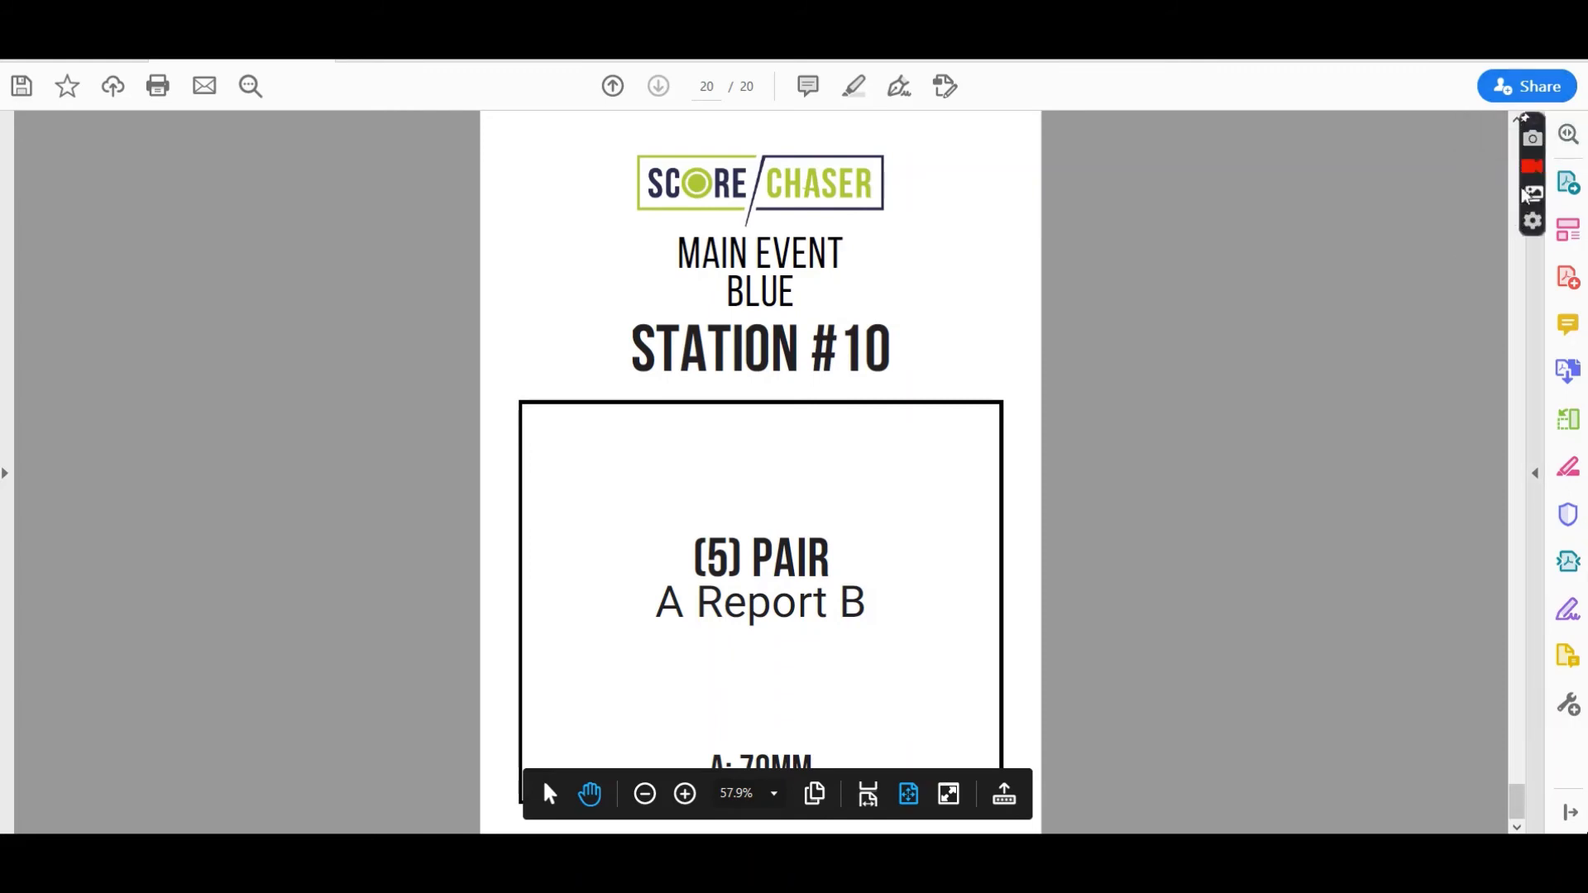
left_click(1535, 170)
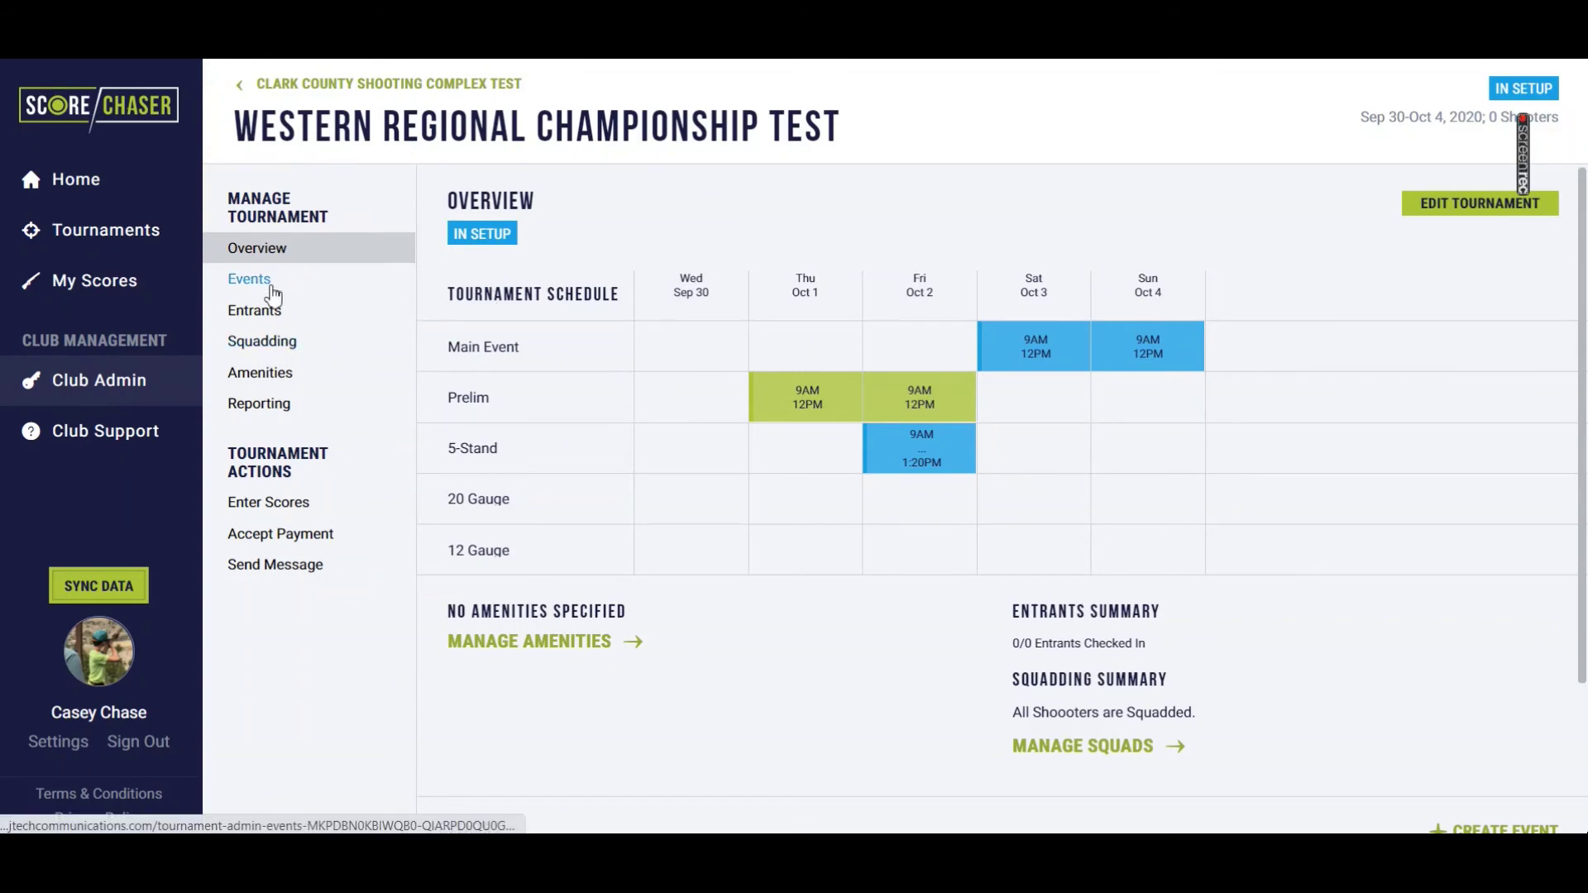
Step: Open the 5-Stand event for editing, check its event type, and go to its courses and stations
left_click(273, 294)
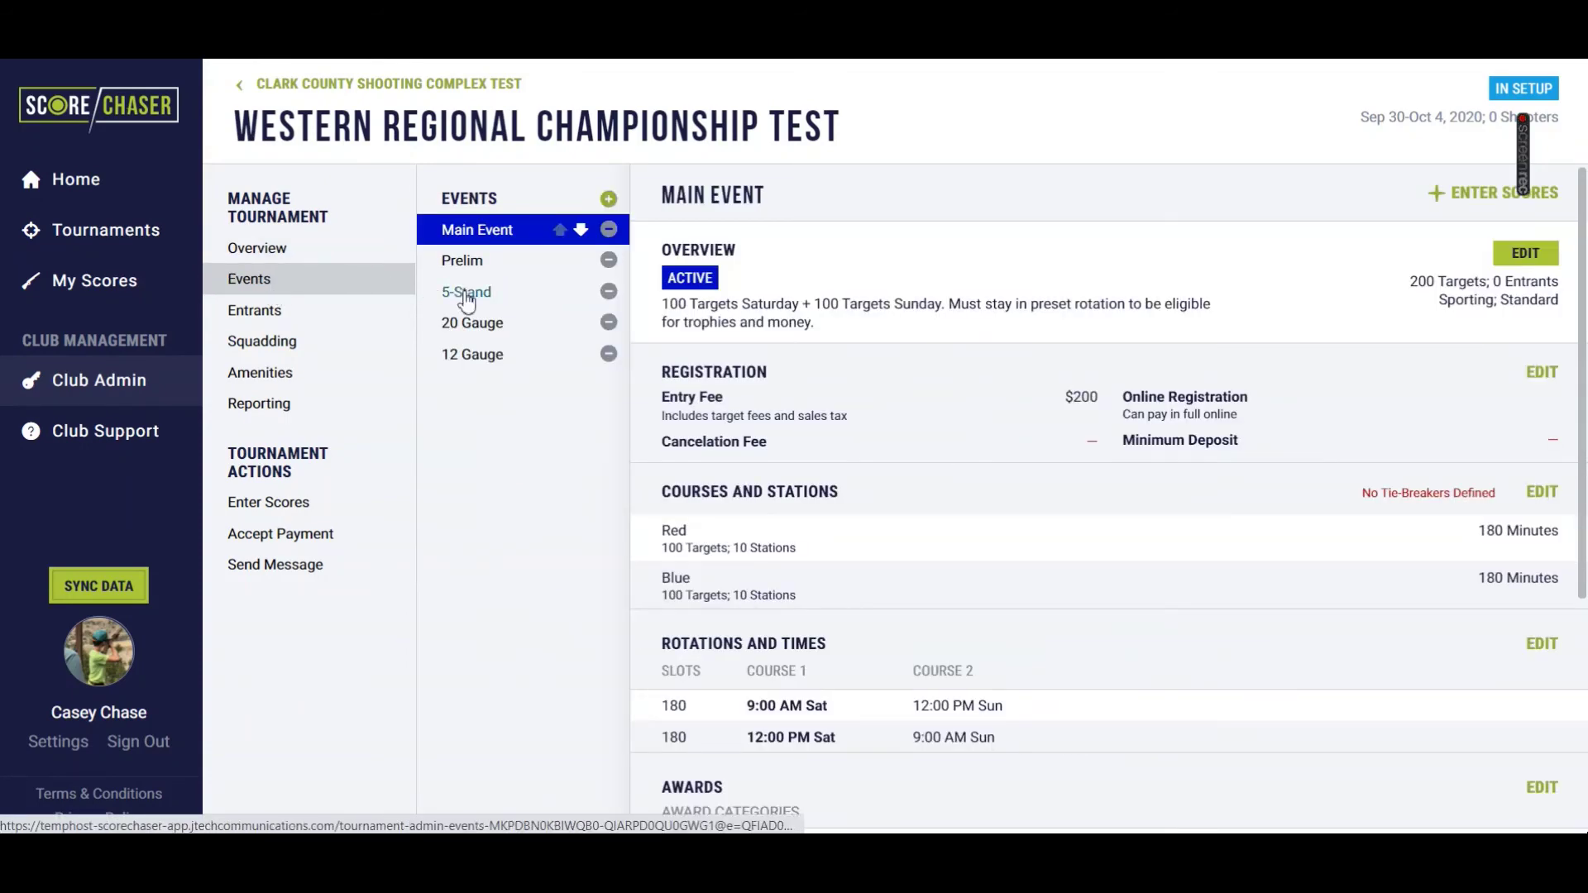
left_click(465, 296)
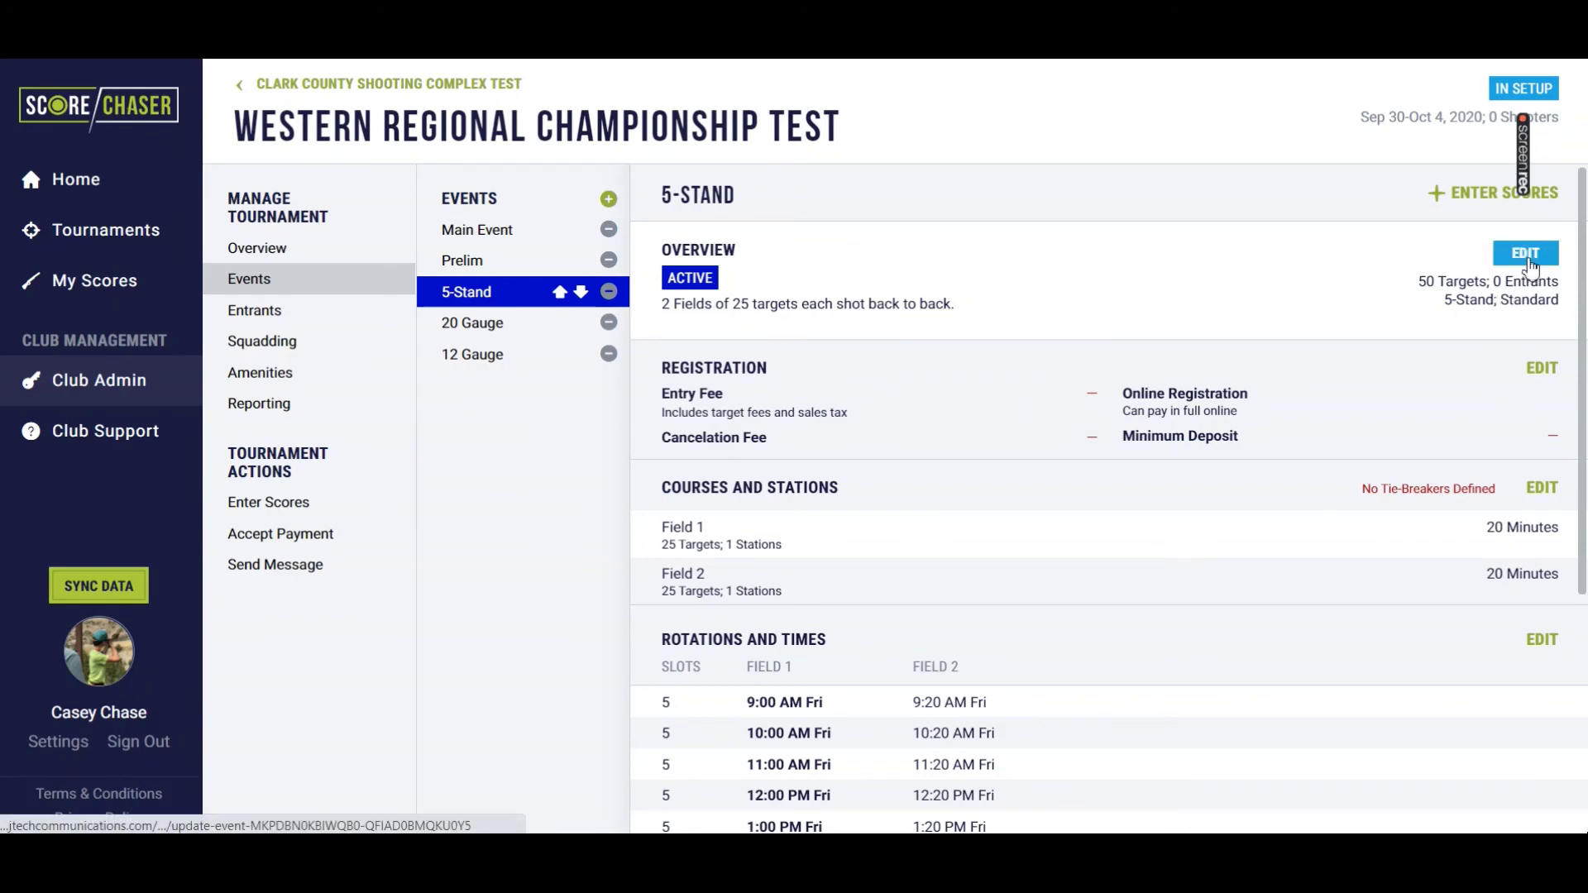
left_click(1526, 257)
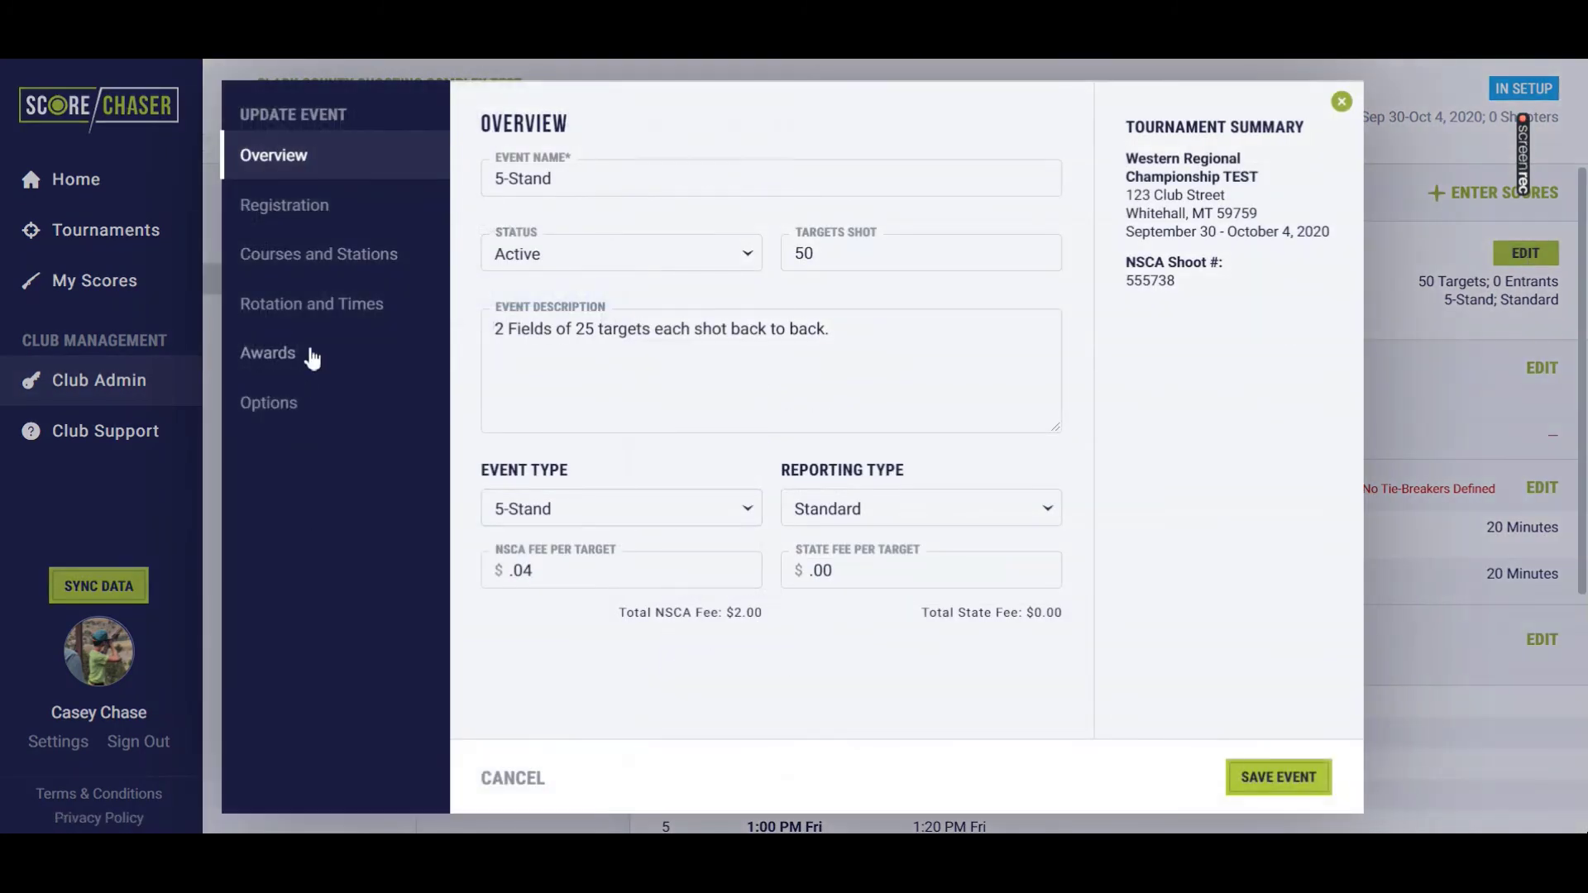
left_click(529, 525)
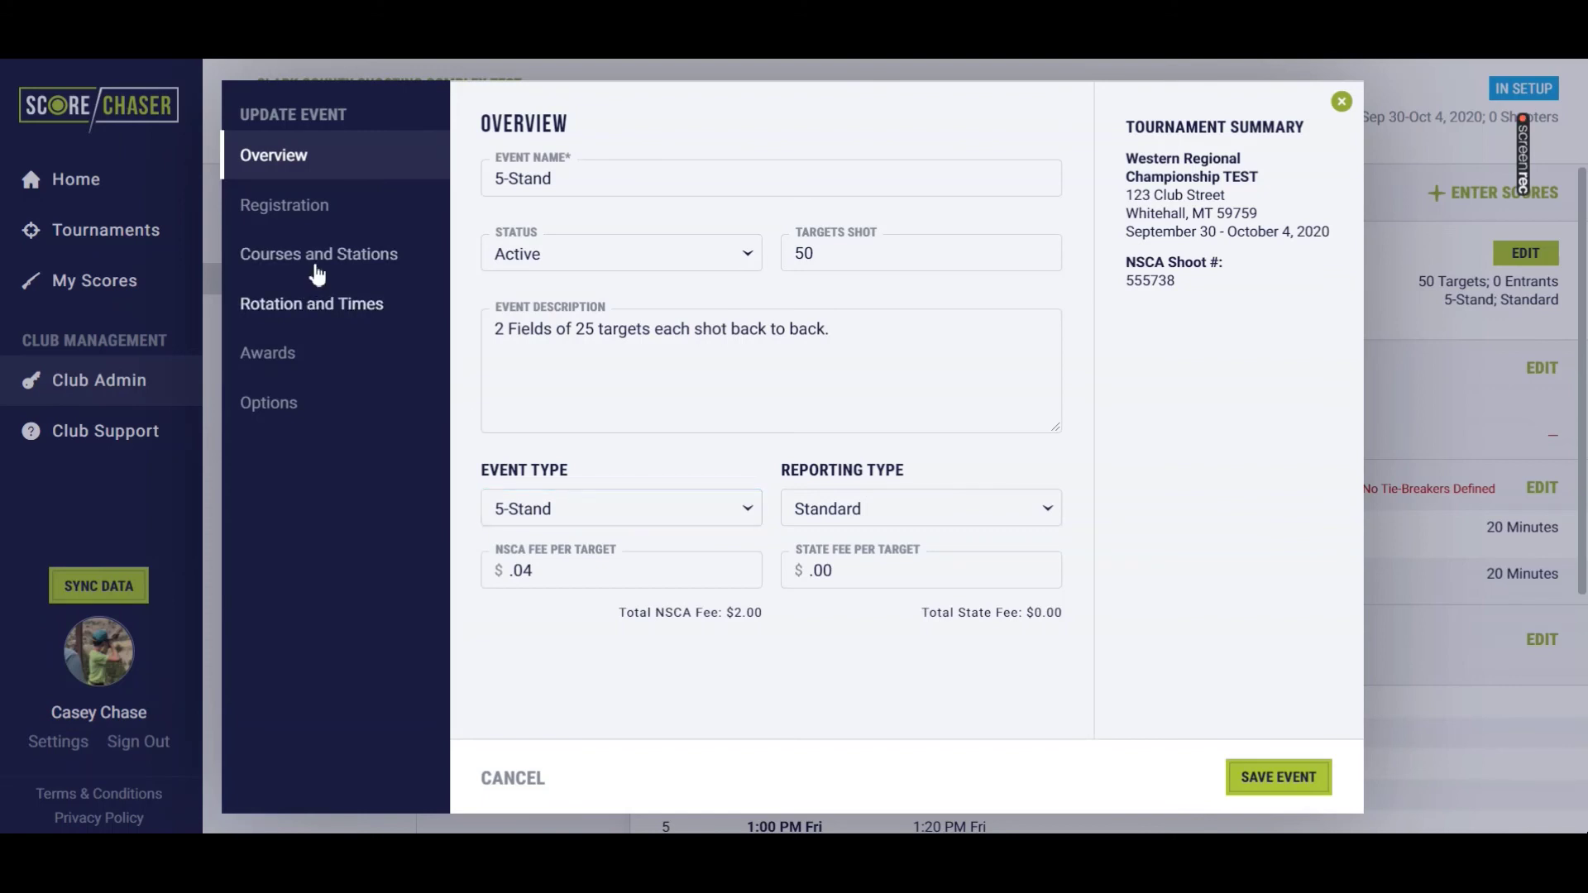
left_click(316, 266)
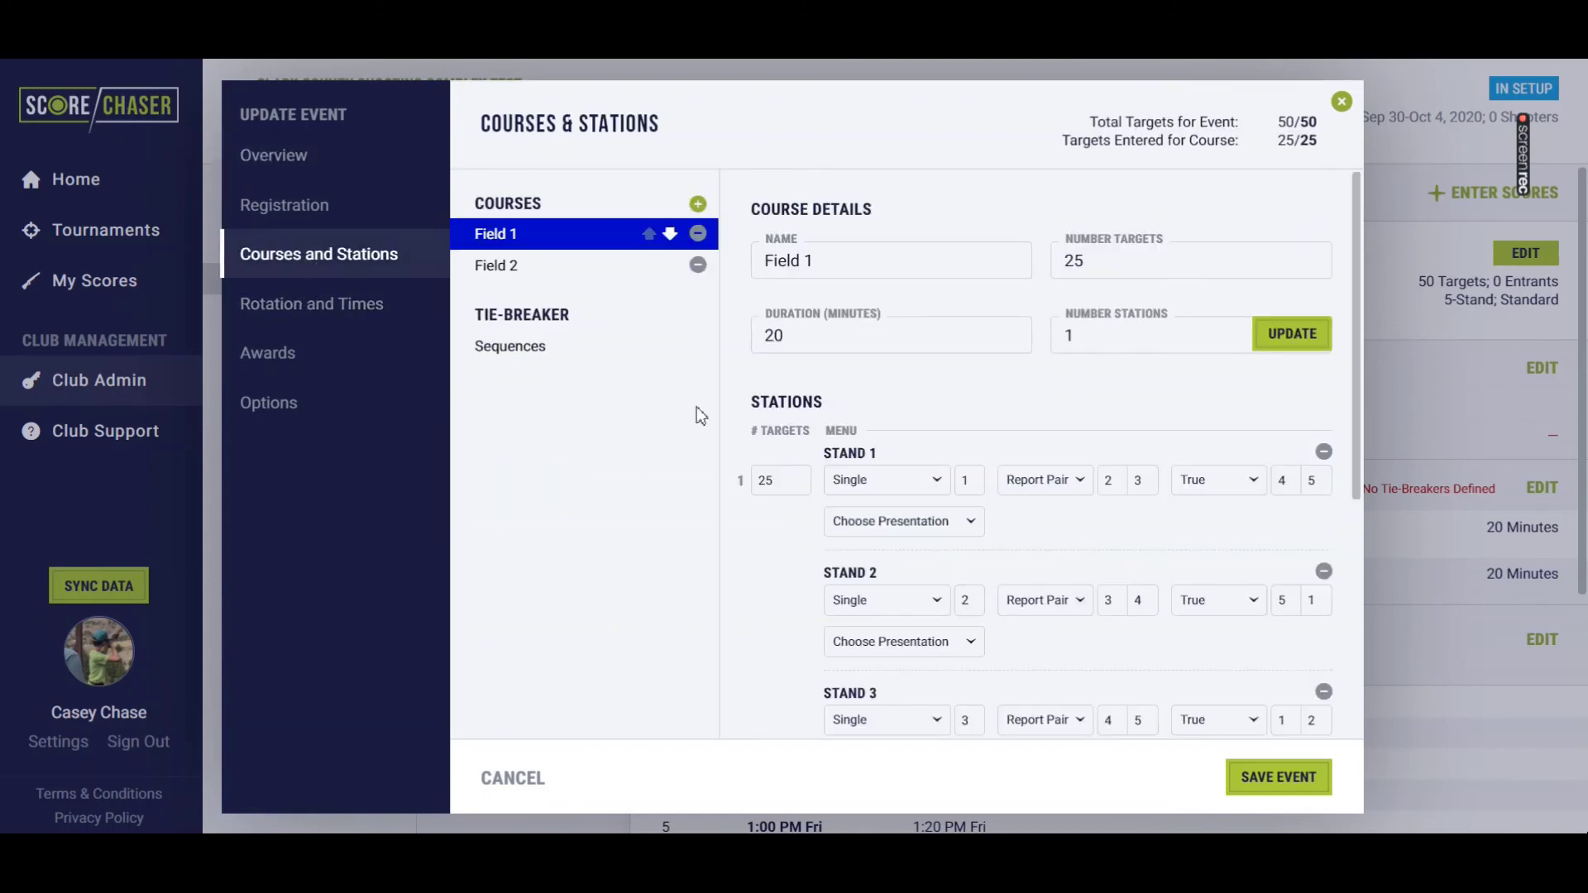
Step: Review Field 1's target count, number of stations, stand menus and specialty targets, and save the 5-Stand event
left_click(1148, 267)
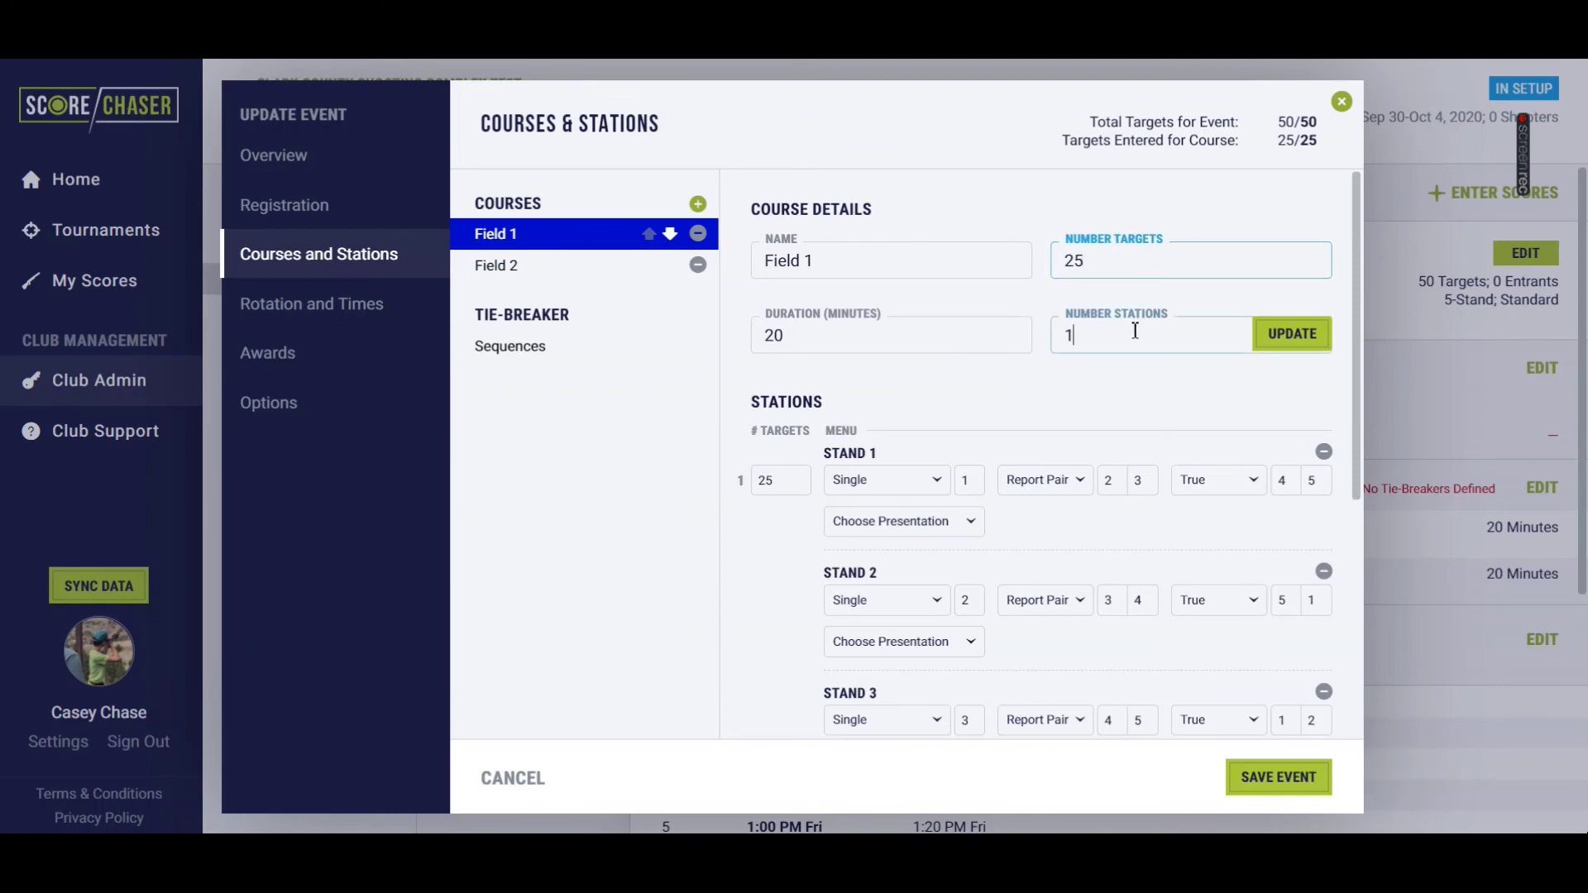
left_click(1094, 330)
scroll(1083, 414, "down", 1)
scroll(842, 508, "down", 1)
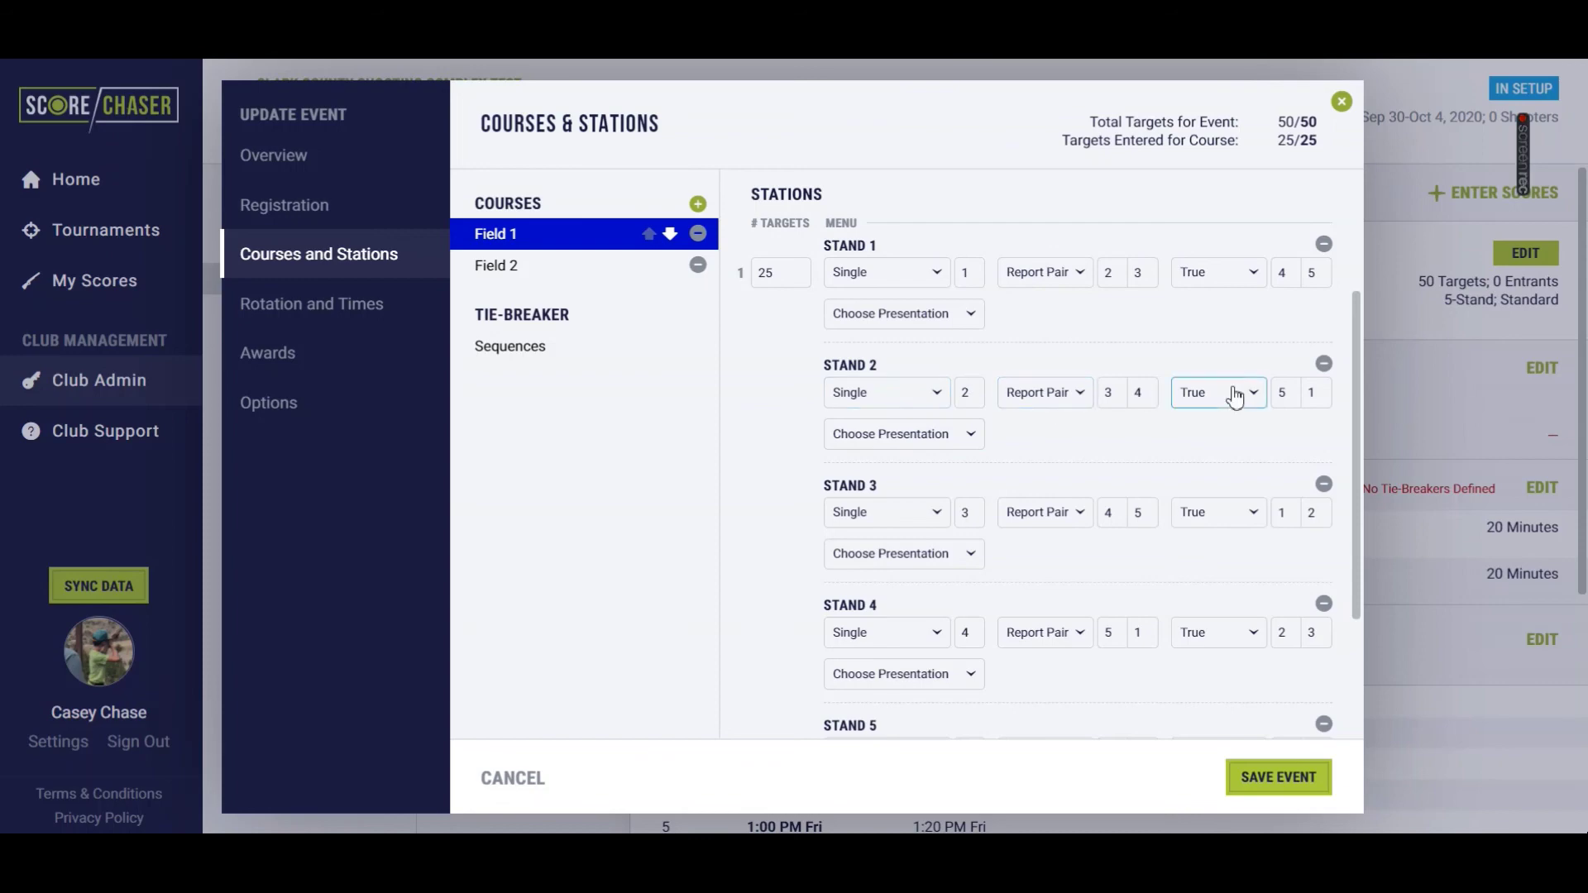
scroll(1070, 556, "down", 2)
scroll(1034, 579, "down", 1)
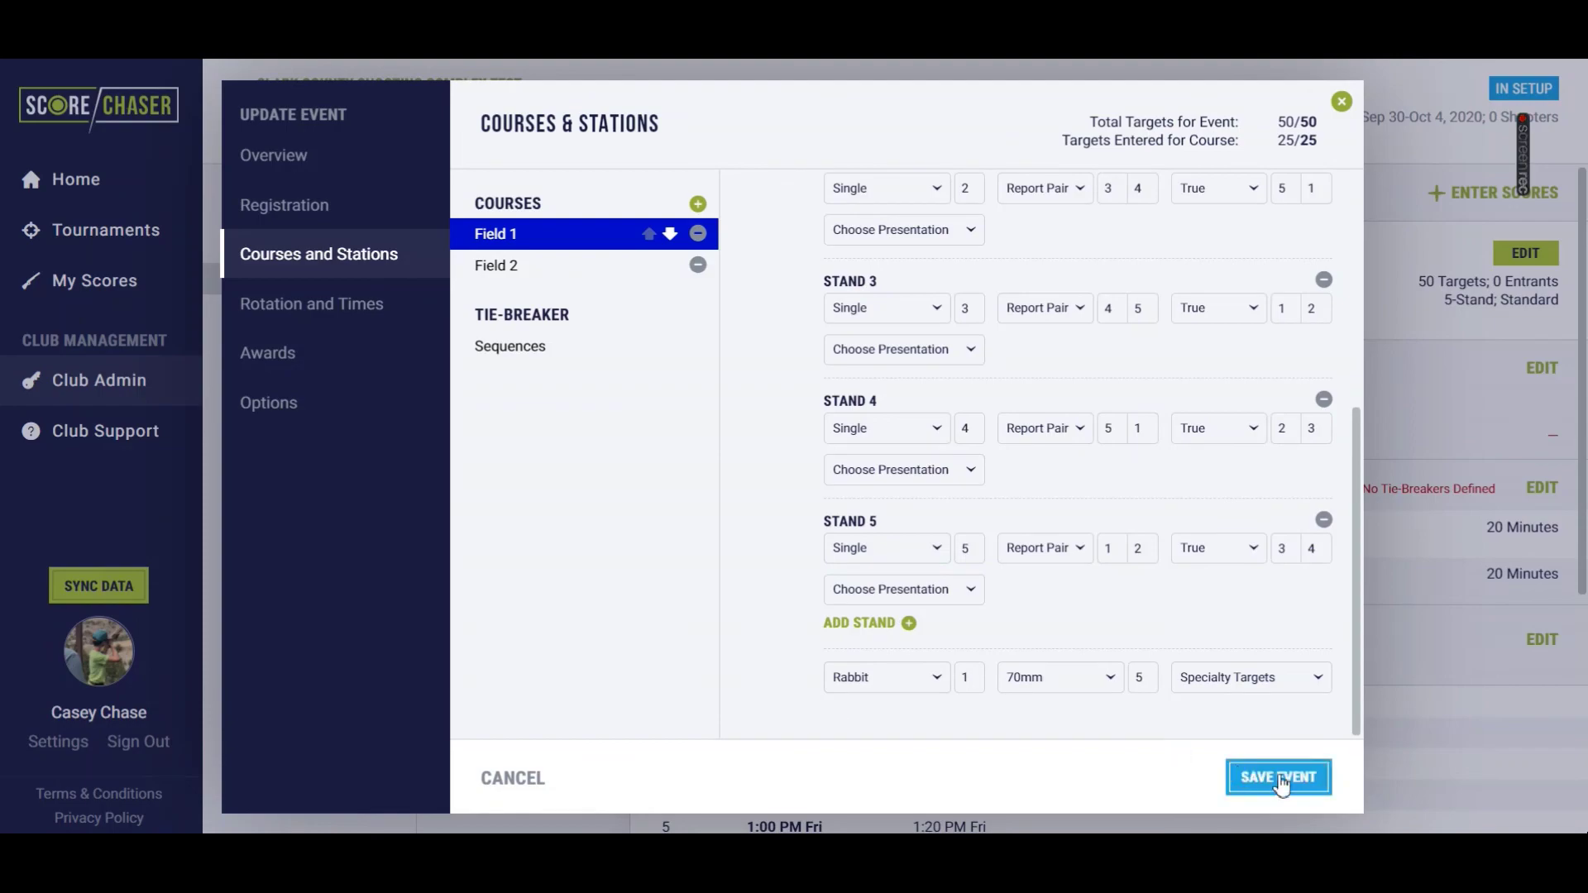
left_click(1281, 781)
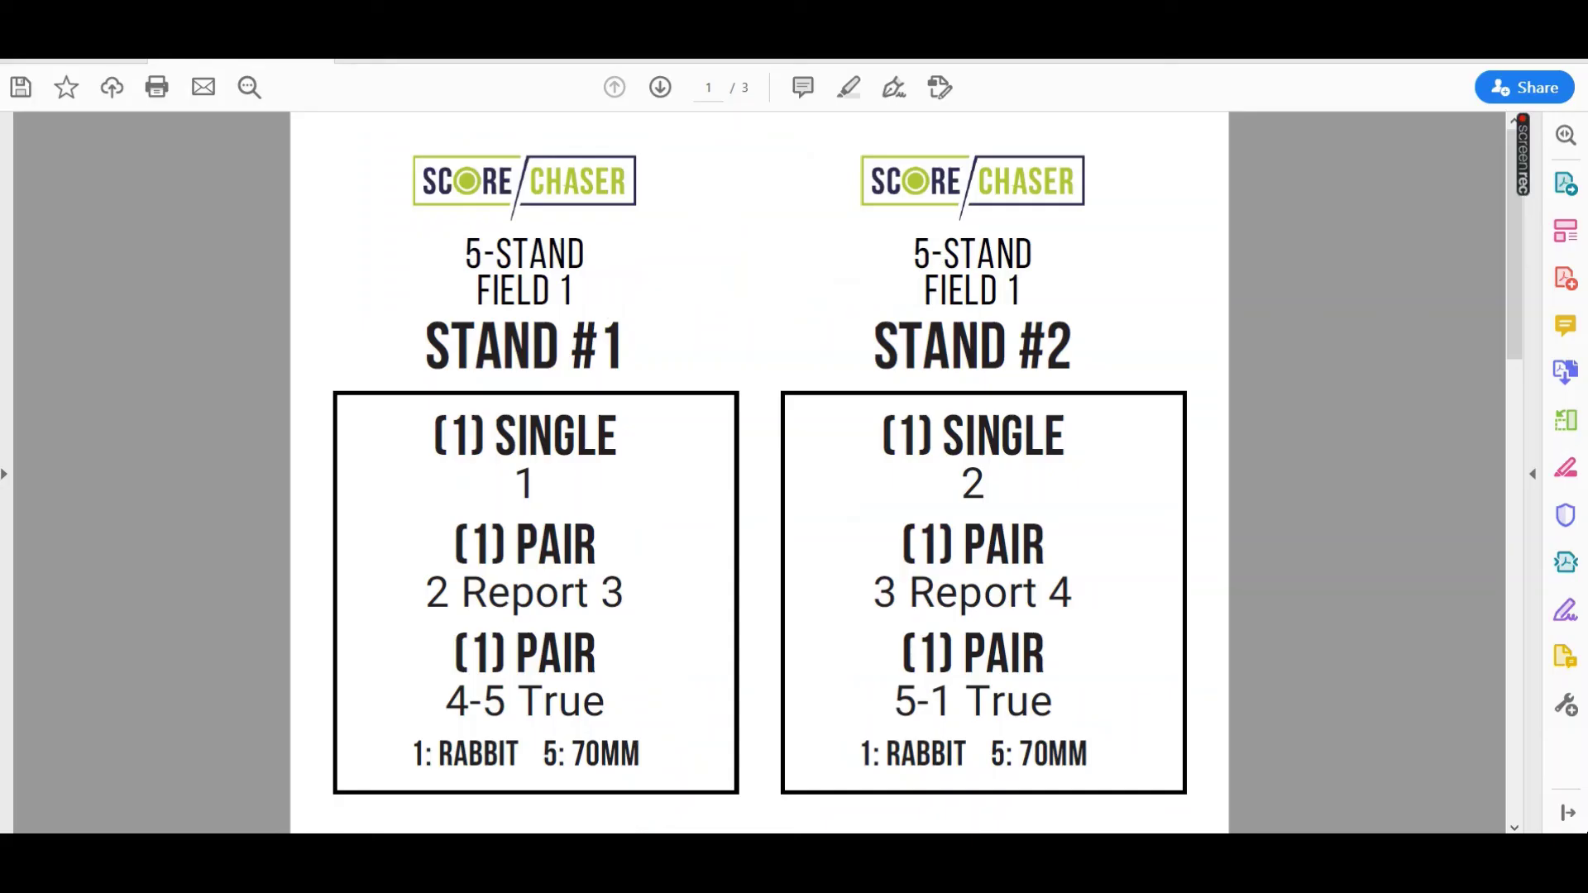